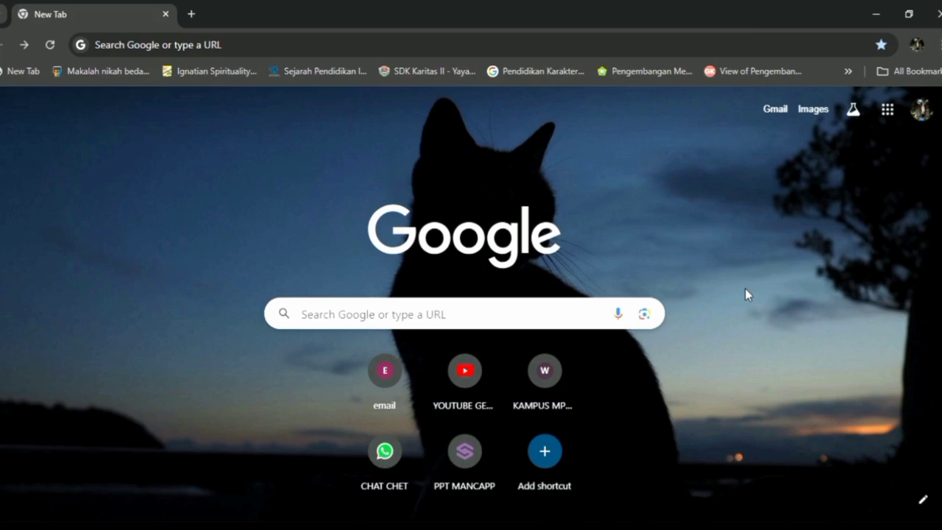
Step: Open canva.com and create a new blank Video design
left_click(138, 53)
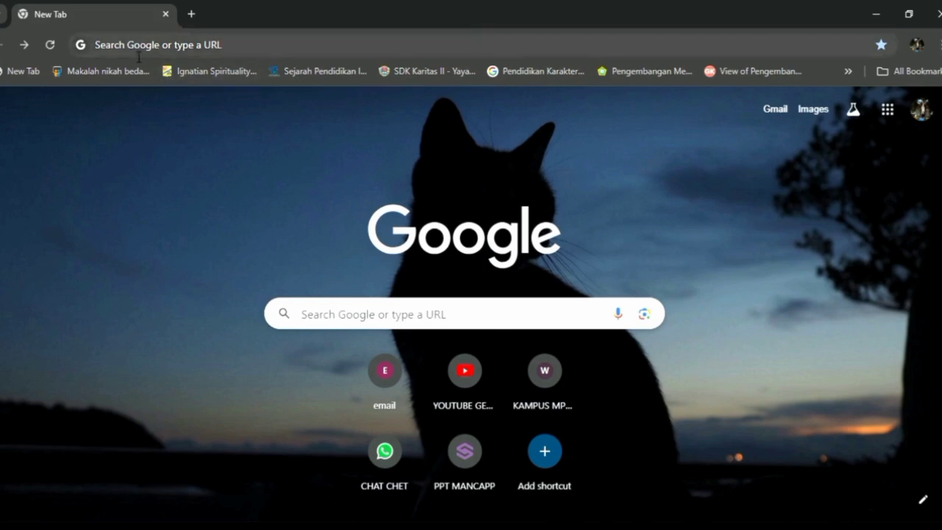
type("canva.")
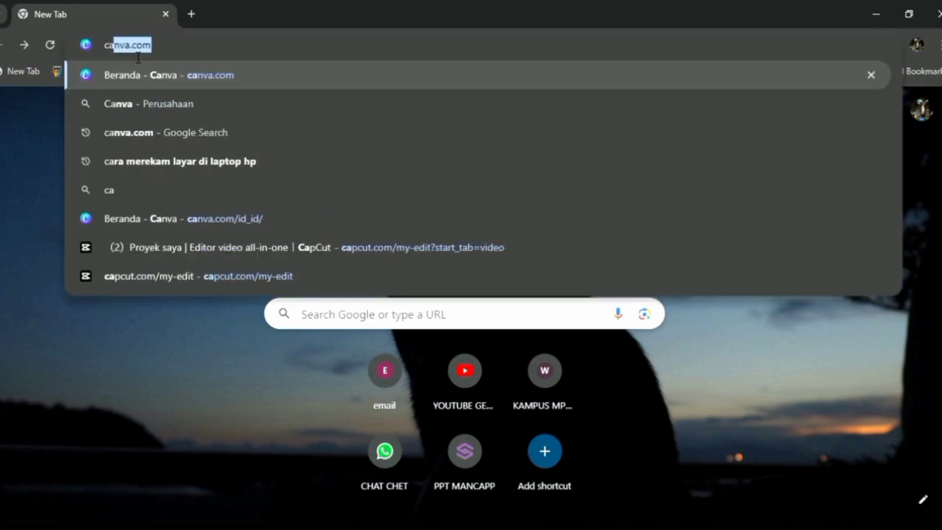
type("com")
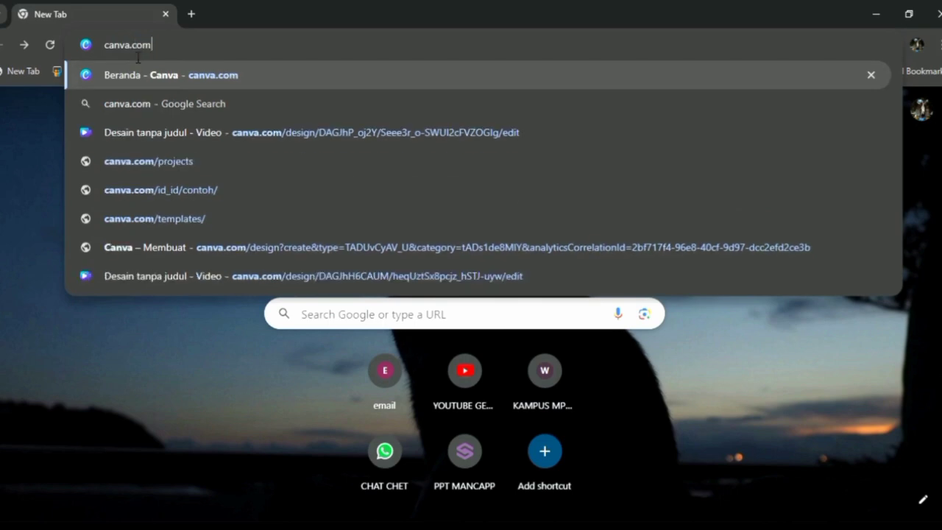
key("Return")
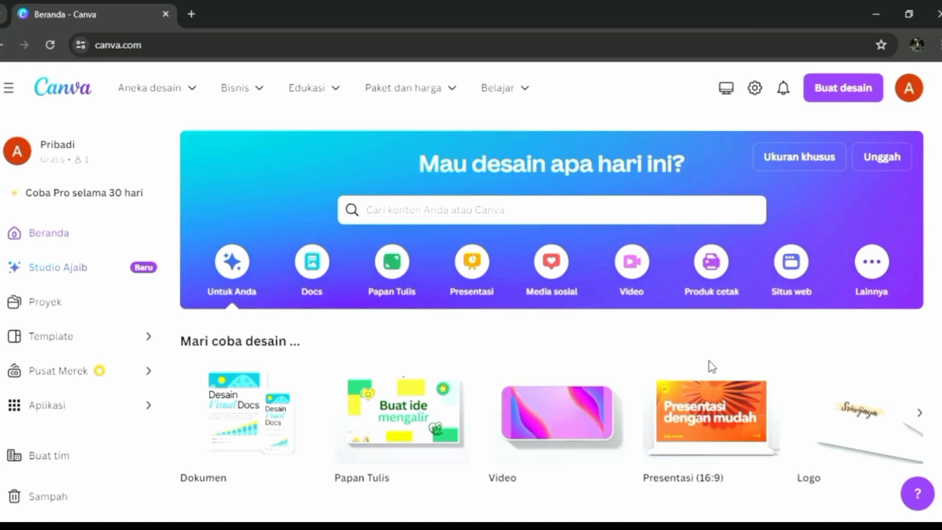
left_click(843, 91)
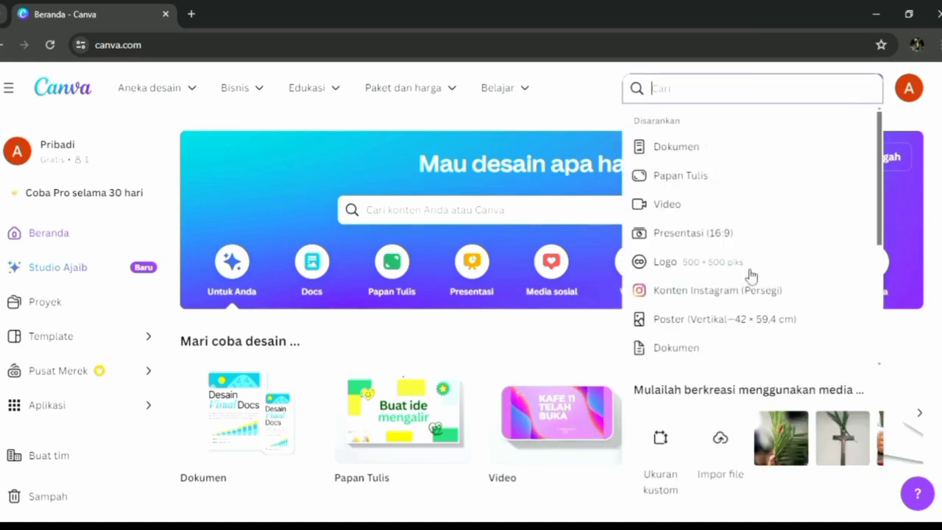
left_click(685, 211)
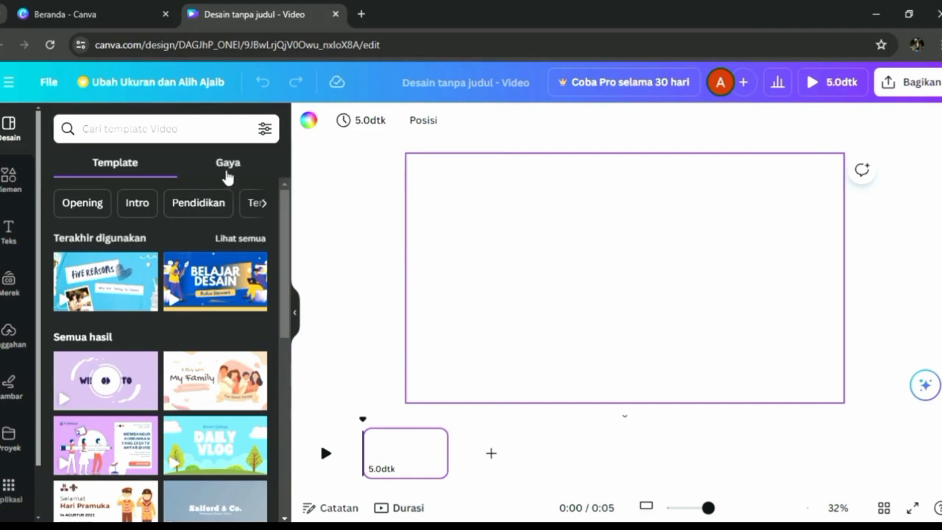
Step: Apply all 8 pages of the recently used "Colorful Rugged Scrapbook Online Greeting Father's Day Slideshow Video" template
mouse_move(286, 265)
left_mouse_down()
mouse_move(292, 379)
mouse_move(281, 309)
mouse_move(297, 267)
left_mouse_up()
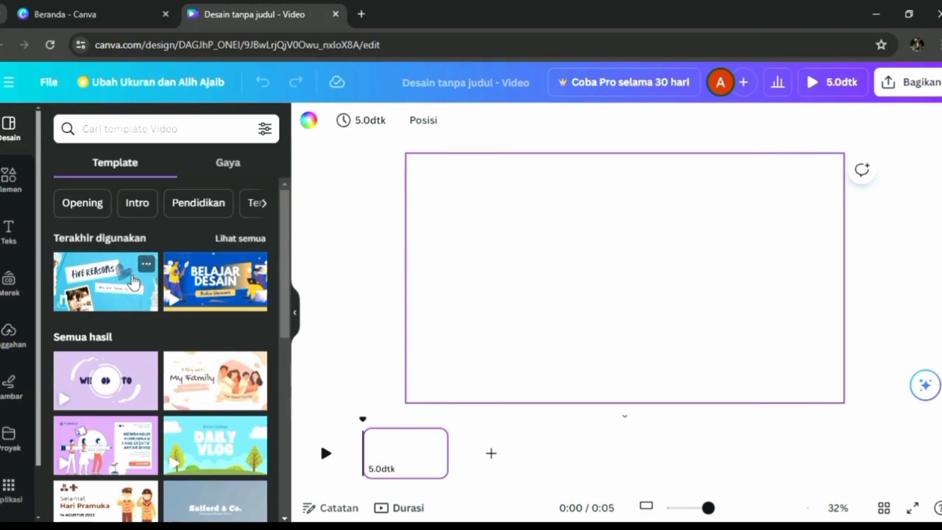
left_click(133, 281)
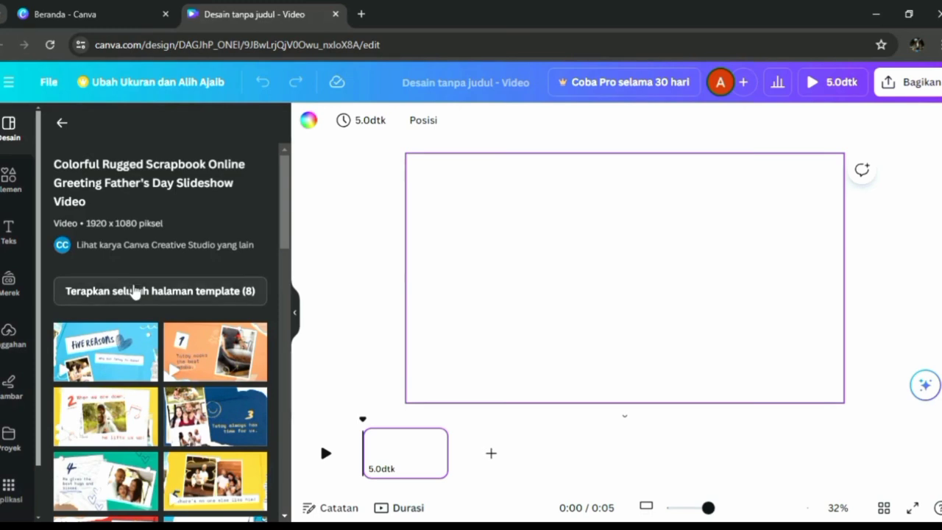
left_click(132, 294)
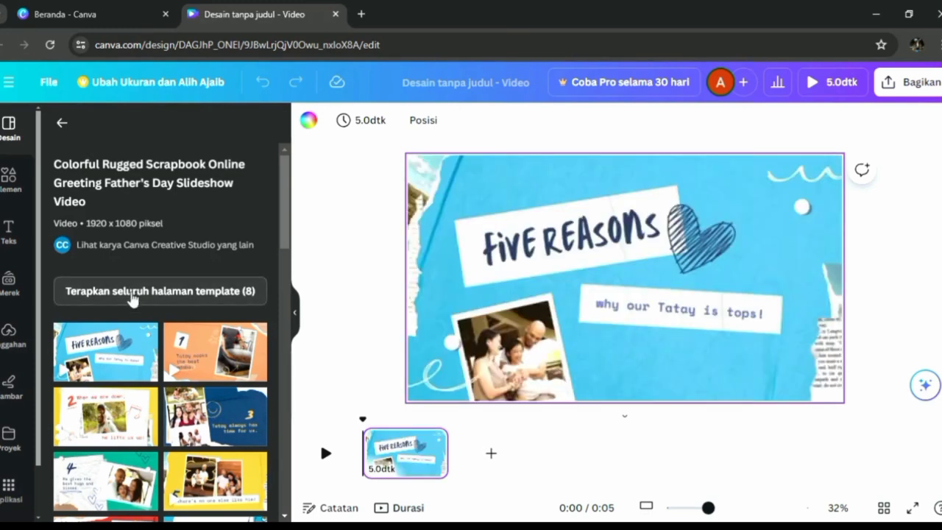
left_click(133, 294)
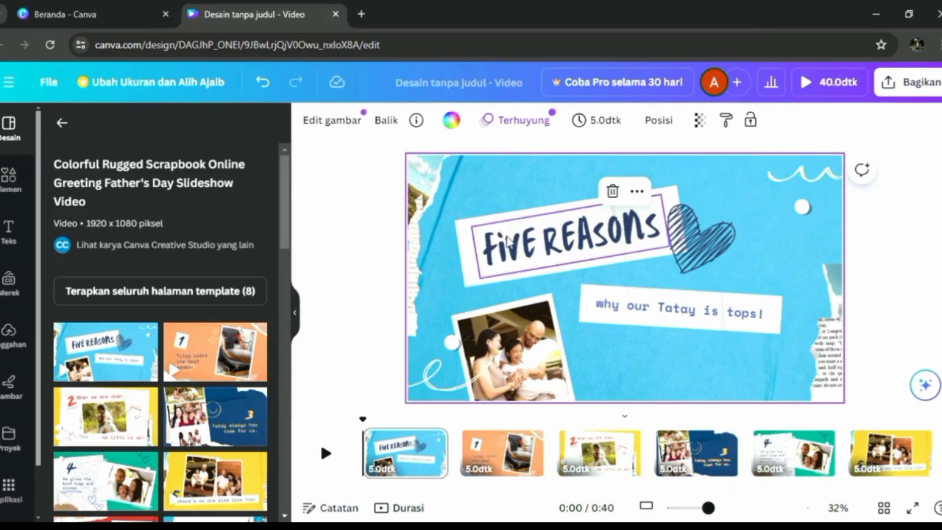
Step: Replace the "Five Reasons" title on the first page with "MENGEMBANGKAN SIKAP JUJUR"
left_click(508, 242)
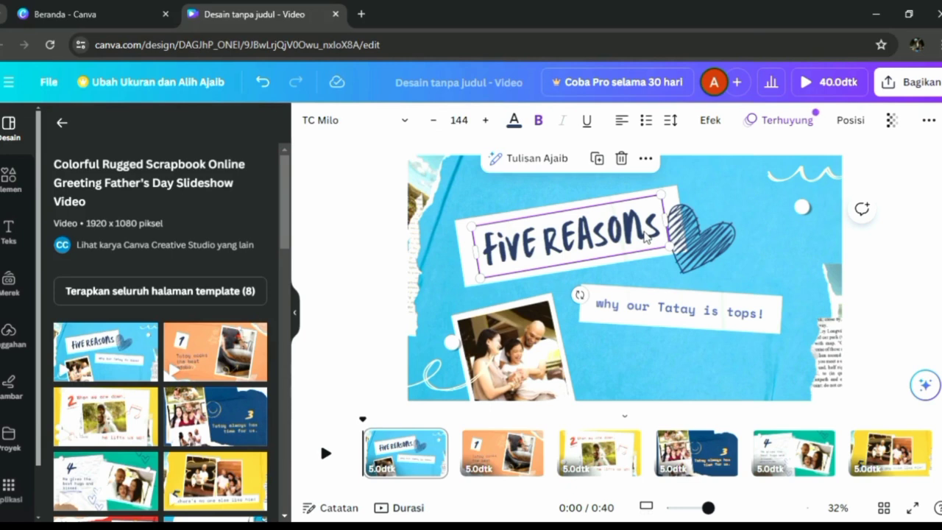
double_click(645, 234)
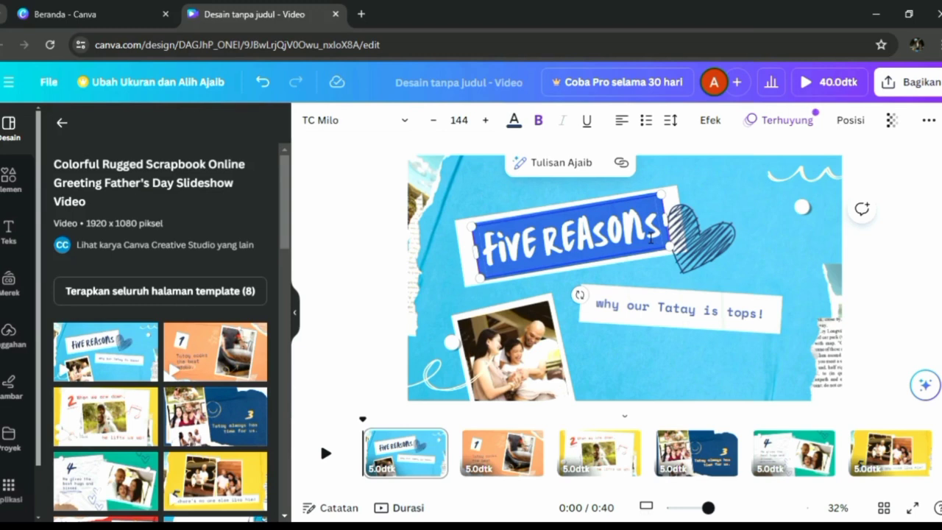
type("MENGE")
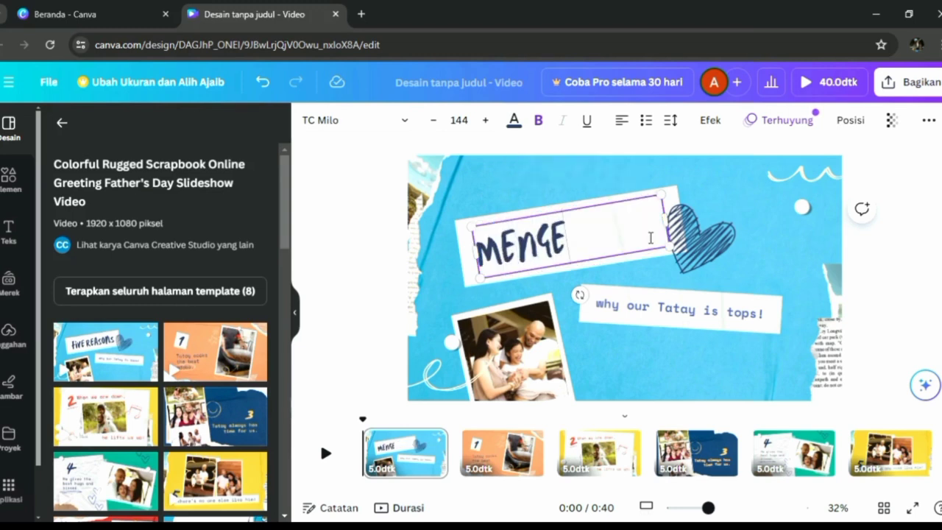
type("MBANGKAN SIKAP")
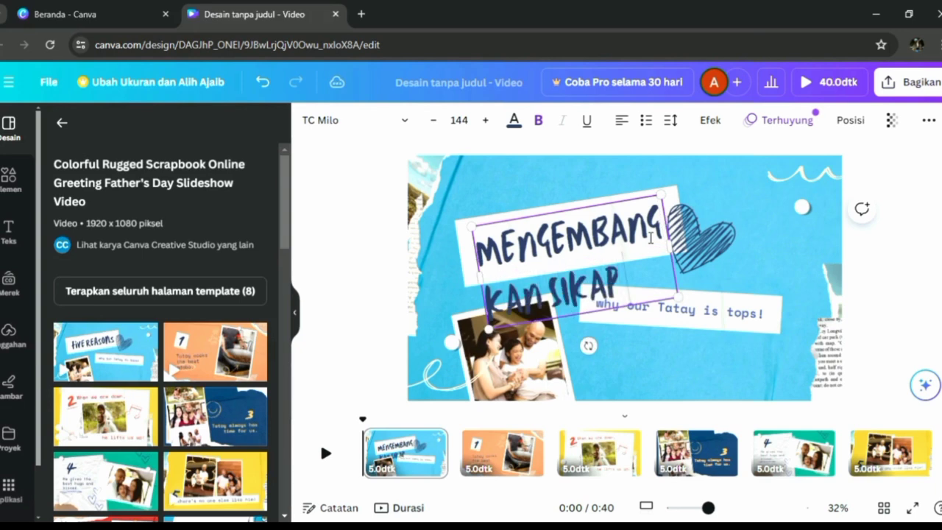
type(" JUJUR")
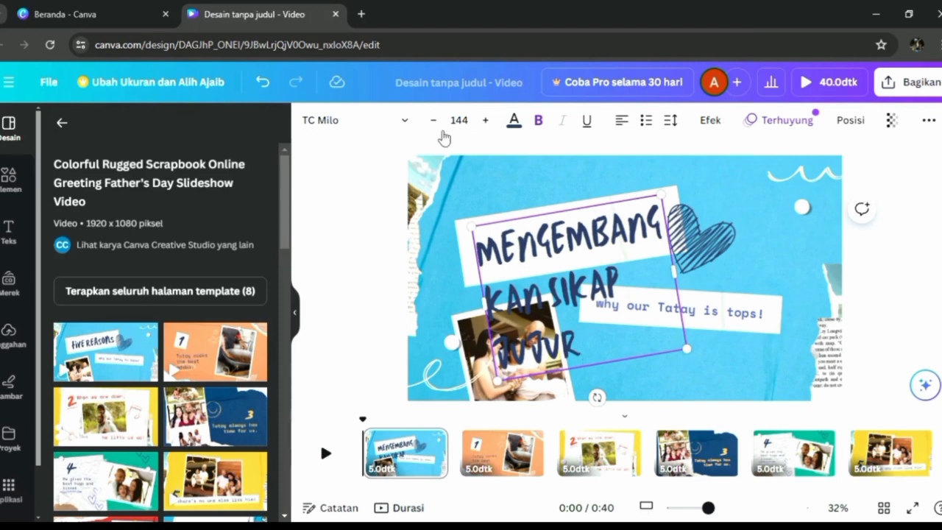
Step: Reduce the title's font size to 96,1 on the first page
left_click(434, 121)
left_click(434, 121)
left_click(434, 122)
left_click(434, 121)
left_click(434, 121)
left_click(434, 121)
left_click(434, 122)
left_click(434, 121)
left_click(434, 121)
left_click(434, 121)
left_click(434, 121)
left_click(434, 121)
left_click(434, 122)
left_click(434, 122)
left_click(434, 122)
left_click(434, 121)
left_click(434, 121)
left_click(434, 121)
left_click(434, 122)
left_click(434, 121)
left_click(434, 121)
left_click(434, 121)
left_click(434, 122)
left_click(434, 122)
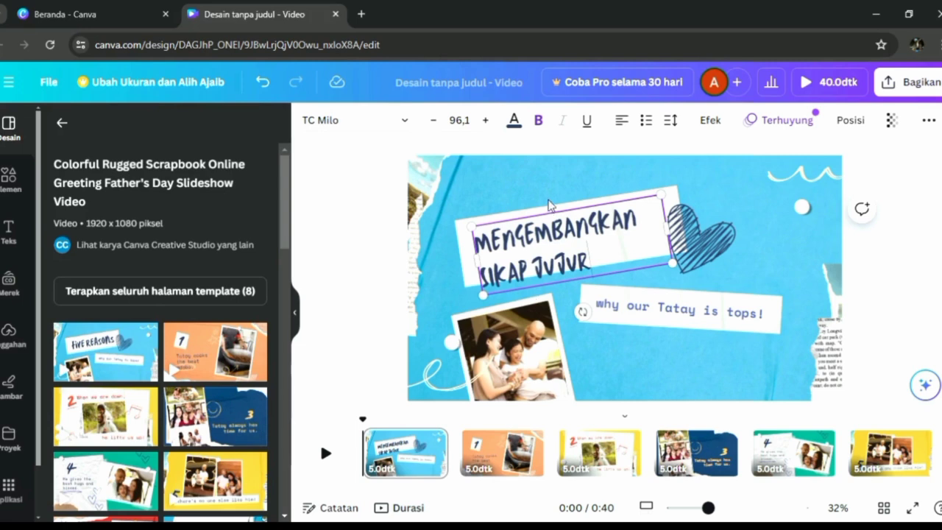
Step: Move the white paper strip slightly down and left so it backs both lines of the title
left_click_drag(554, 221, 618, 229)
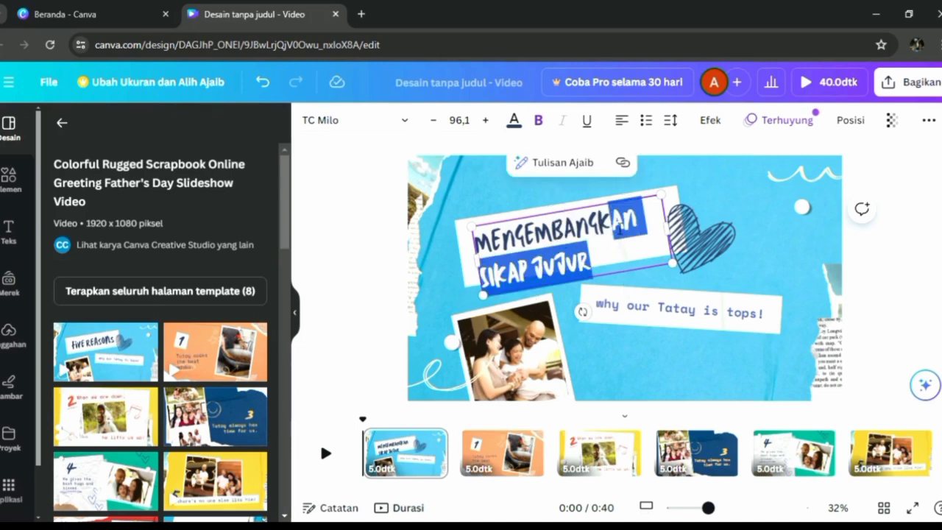
left_click_drag(628, 271, 618, 241)
left_click(650, 287)
left_click(642, 237)
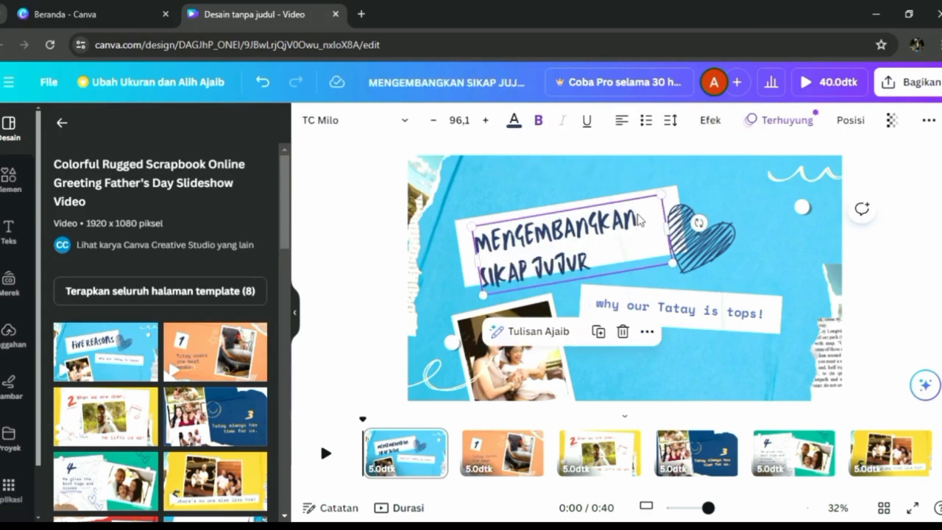
left_click(645, 206)
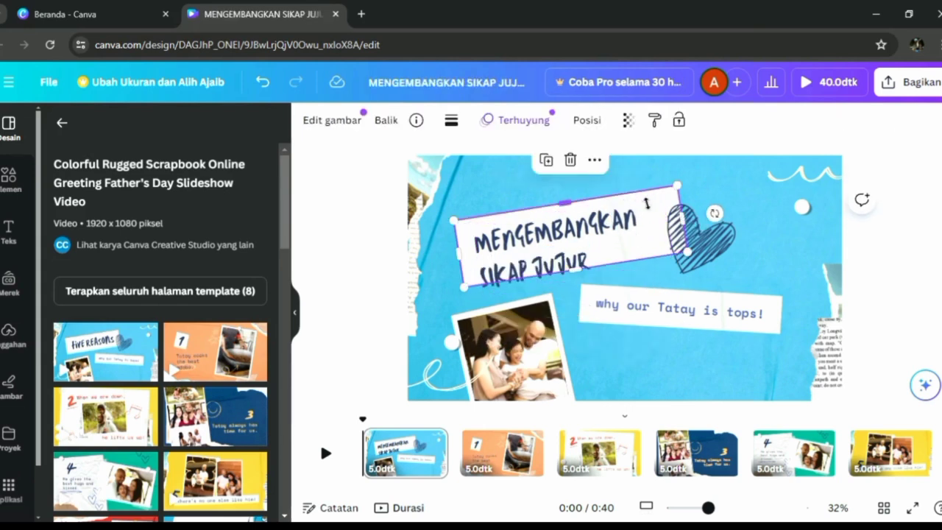
left_click_drag(646, 203, 633, 221)
left_click(731, 271)
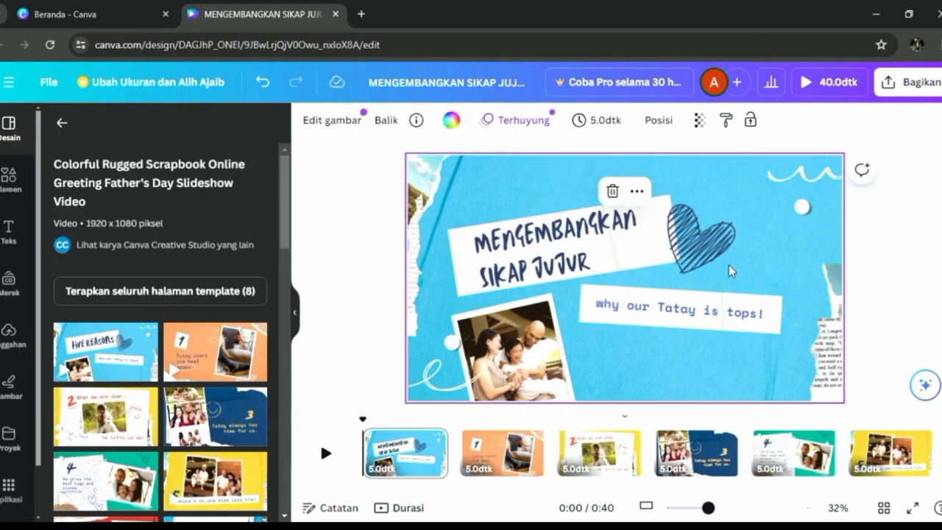
Step: Replace the subtitle "why our Tatay is tops!" with "Pendidikan Agama Katolik Kelas 5"
left_click(681, 314)
double_click(692, 313)
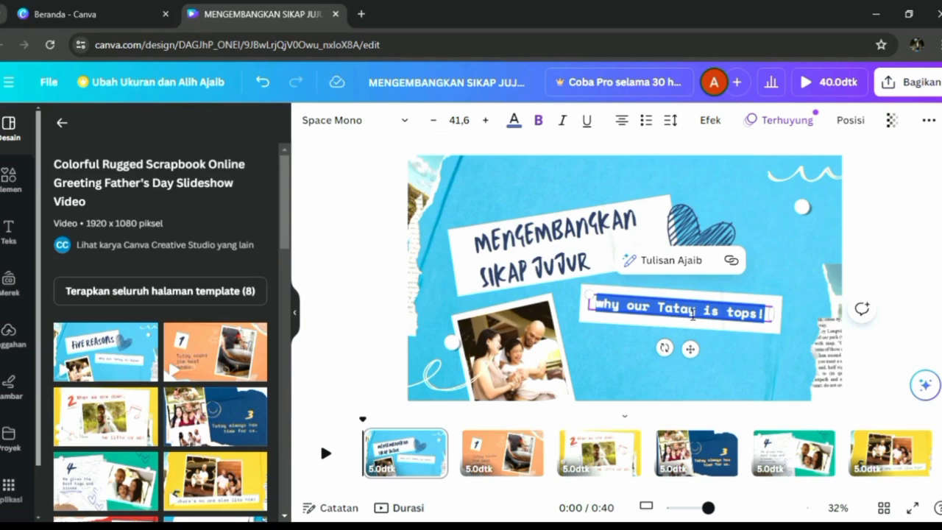
type("P")
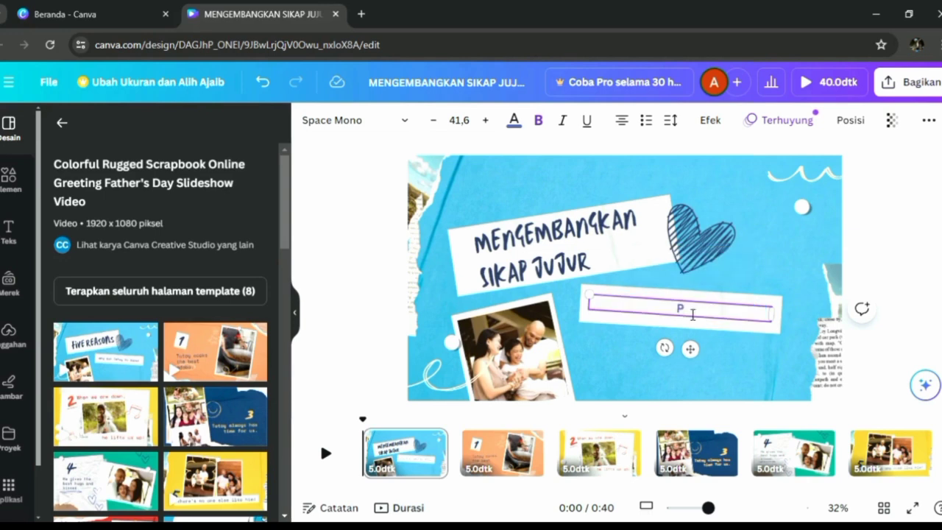
type("endidikan Agaa")
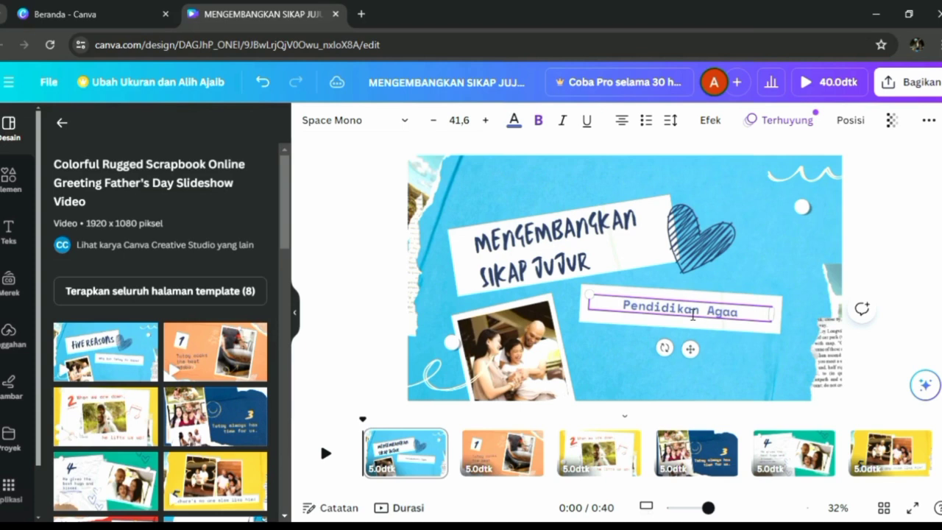
key("BackSpace")
type("ma Katol")
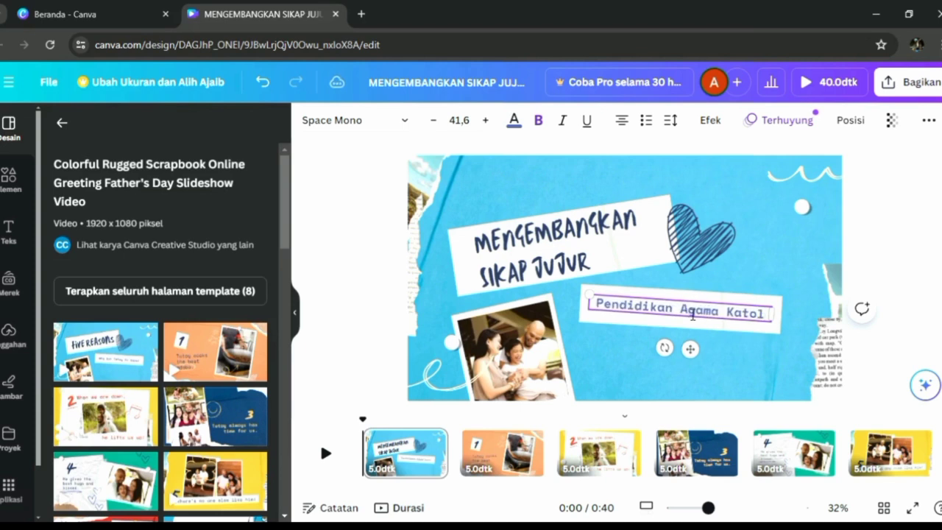
type("ik Kelas 5")
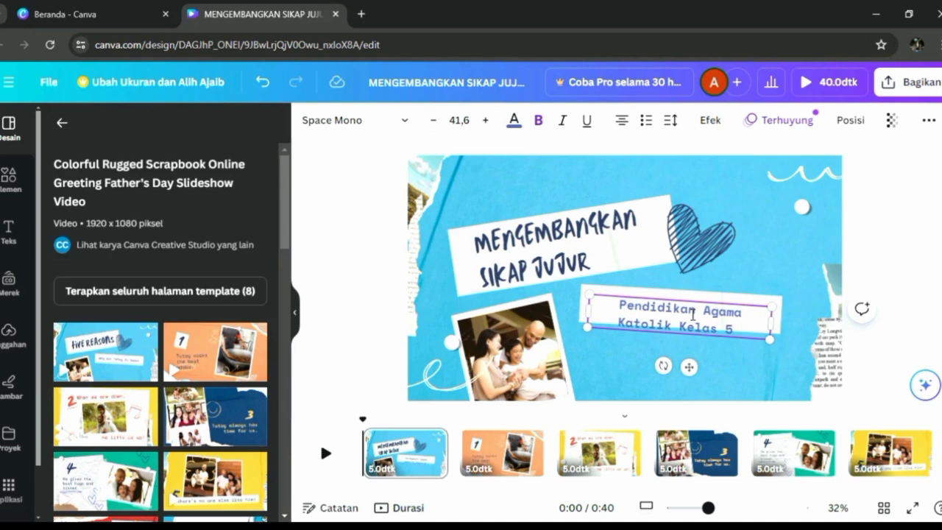
type(" S")
key("BackSpace")
key("BackSpace")
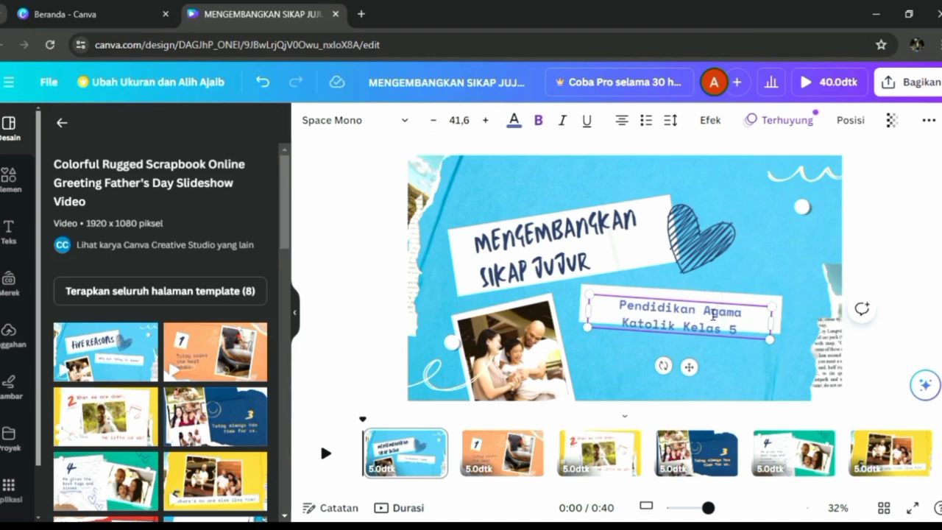
Step: Move the subtitle text up slightly so both lines fit inside its white paper strip
left_click_drag(712, 309, 710, 295)
left_click(682, 319)
left_click(604, 324, "shift")
left_click(604, 351)
left_click_drag(630, 309, 633, 300)
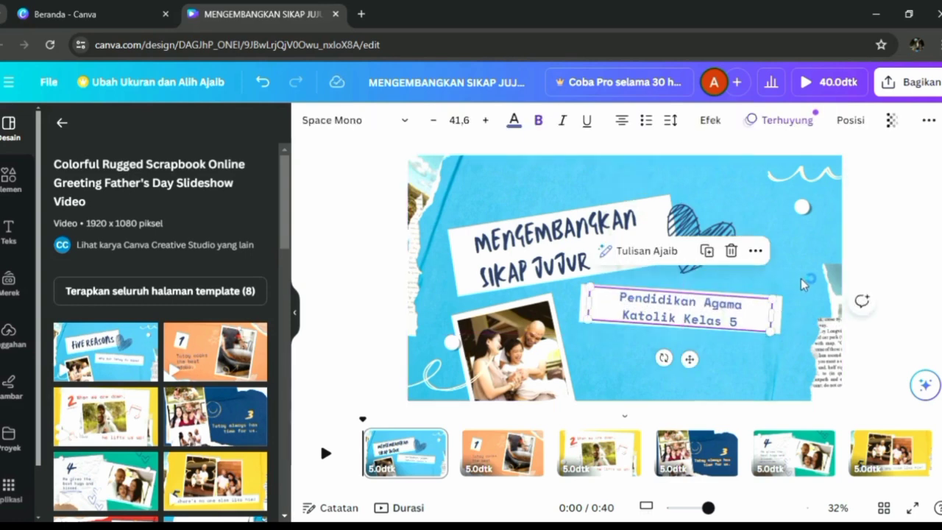
left_click(800, 278)
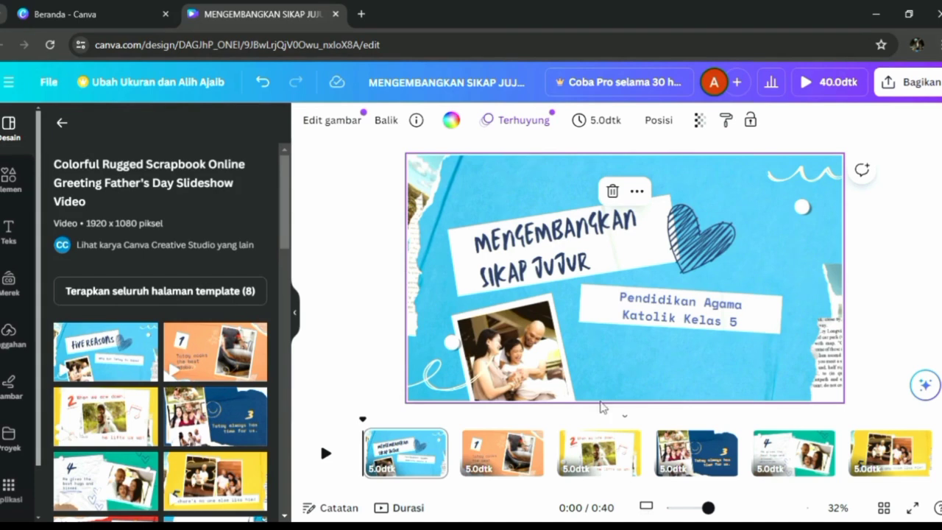
Step: Search the elements library for "Anak sekolah" and limit the results to photos
left_click(526, 368)
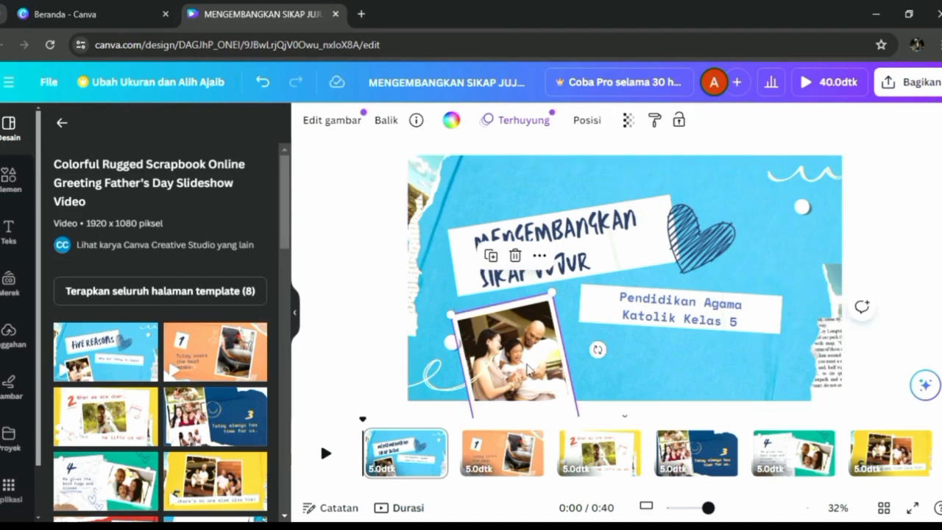
left_click(370, 307)
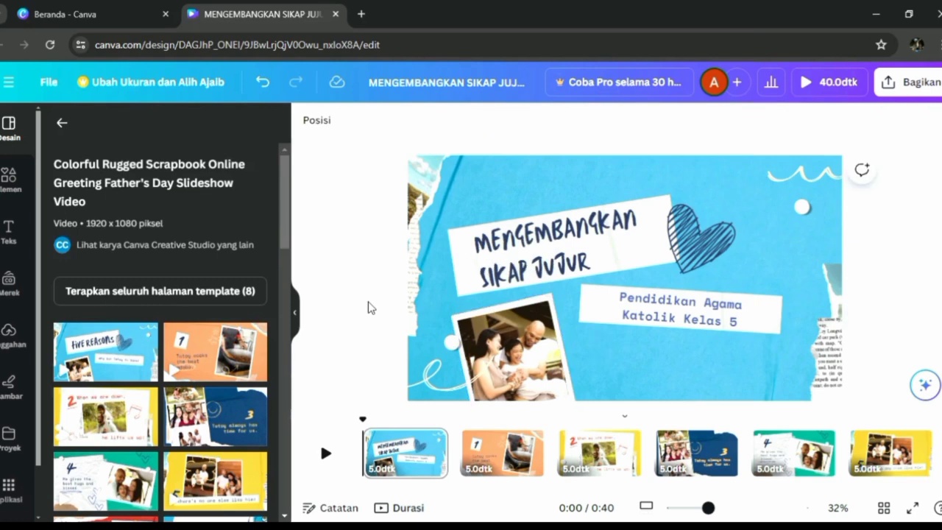
left_click(9, 180)
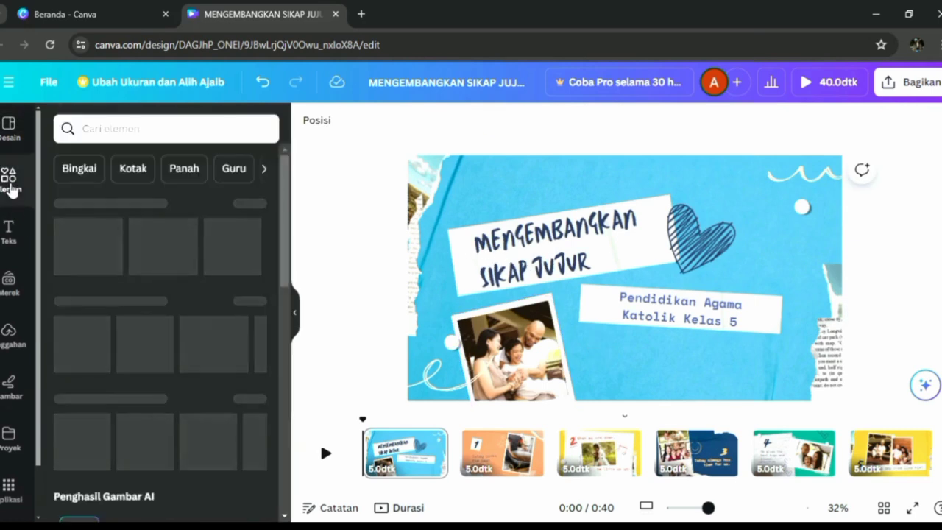
left_click(98, 139)
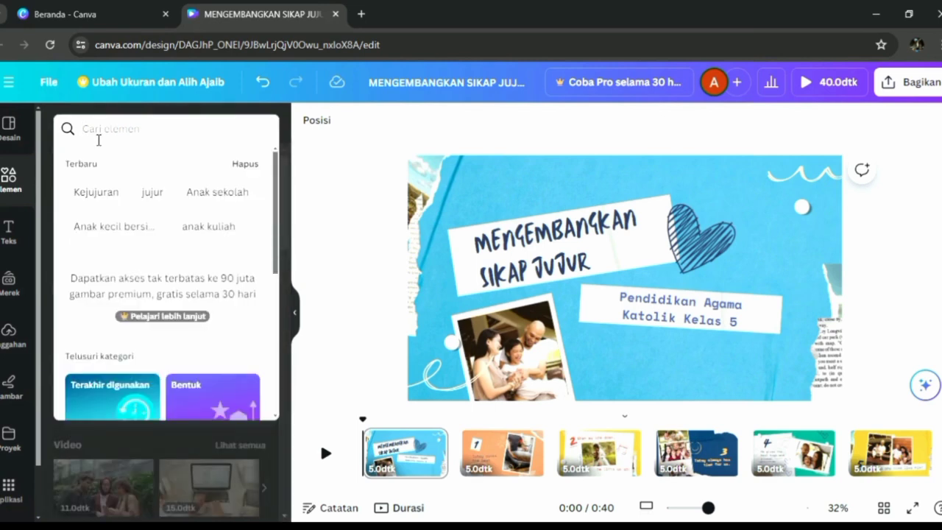
left_click(210, 199)
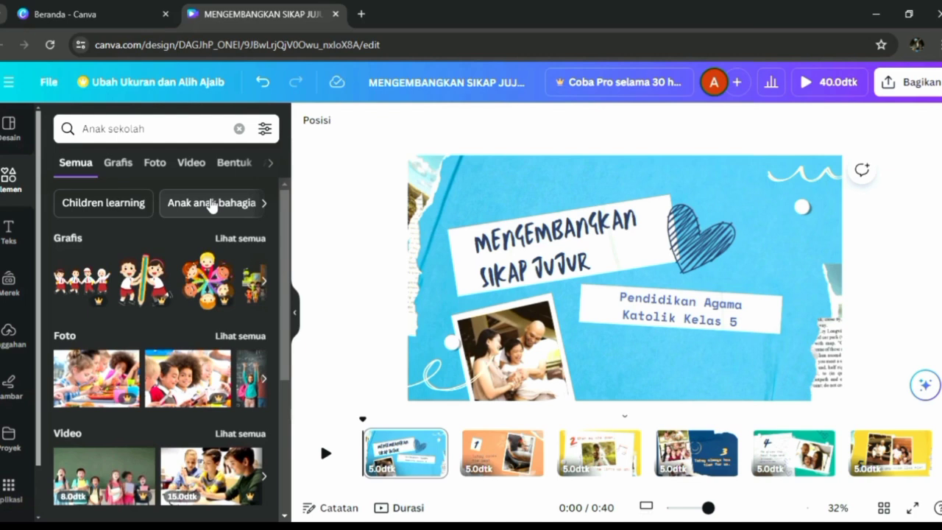
left_click_drag(285, 228, 307, 179)
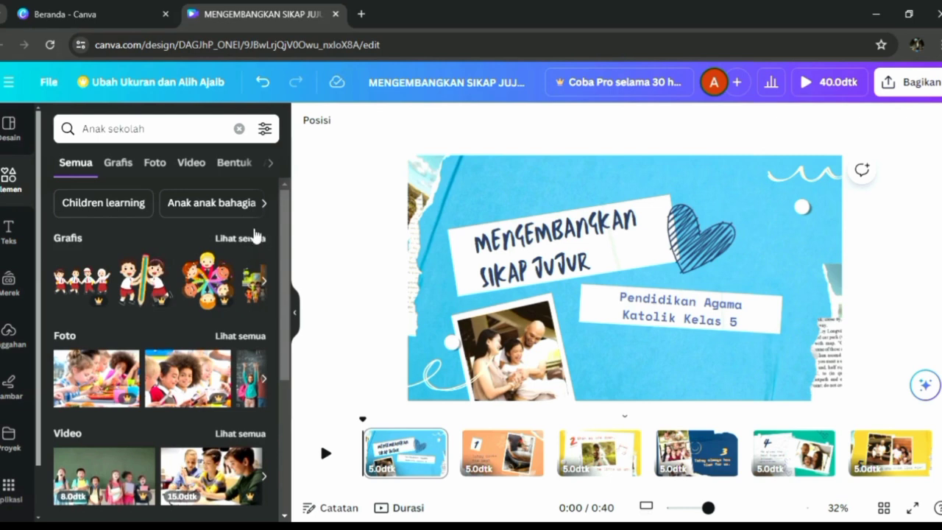
left_click(155, 164)
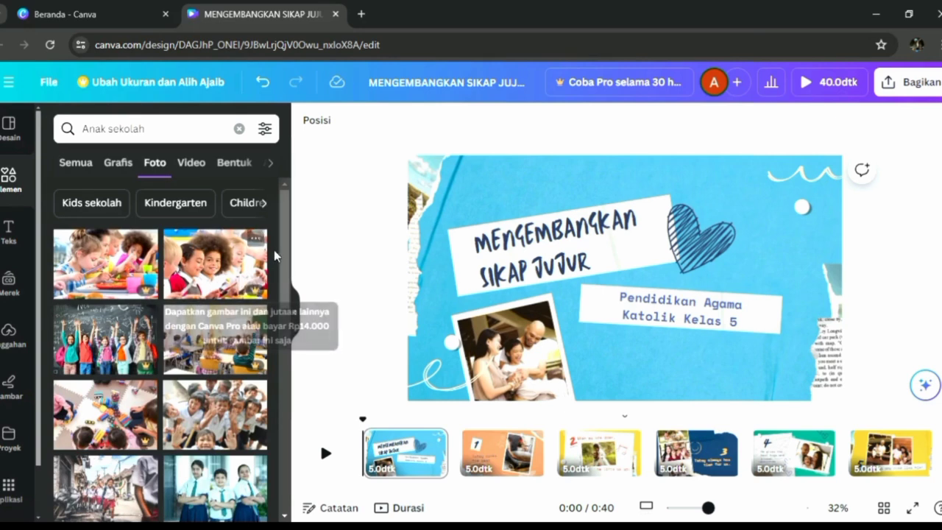
Step: Add the photo of a teacher facing her class and the bright classroom photo of children raising hands to the cover page
left_click_drag(287, 244, 285, 321)
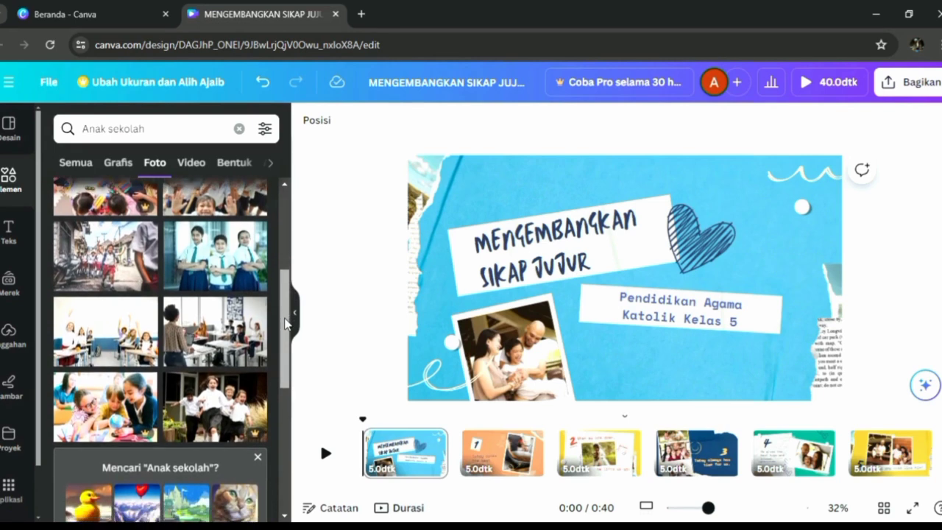
left_click(204, 343)
left_click(111, 332)
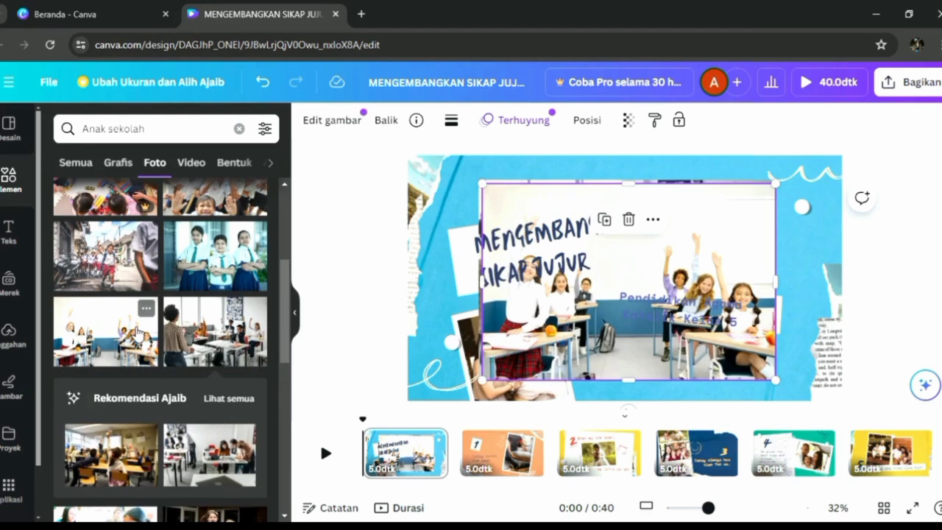
Step: Delete the family photo from the tilted frame on the cover page
left_click(473, 336)
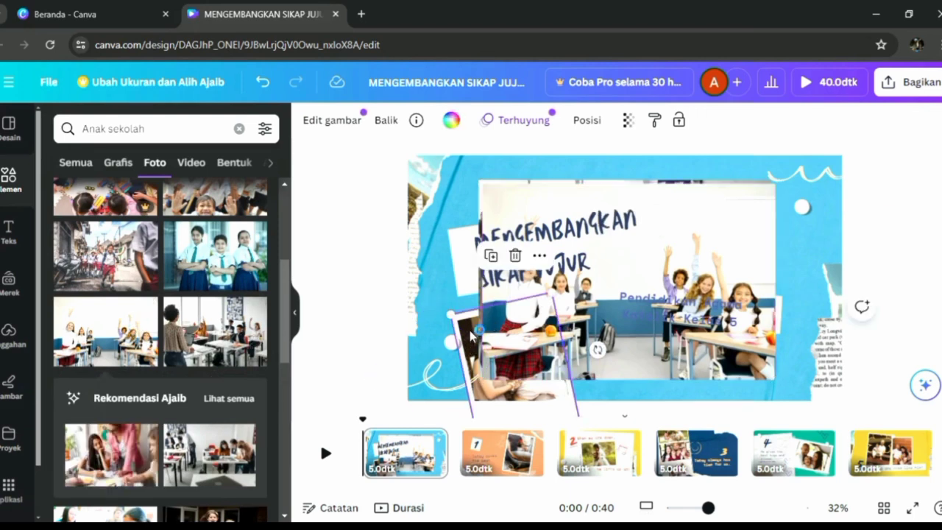
key("Delete")
left_click(480, 337)
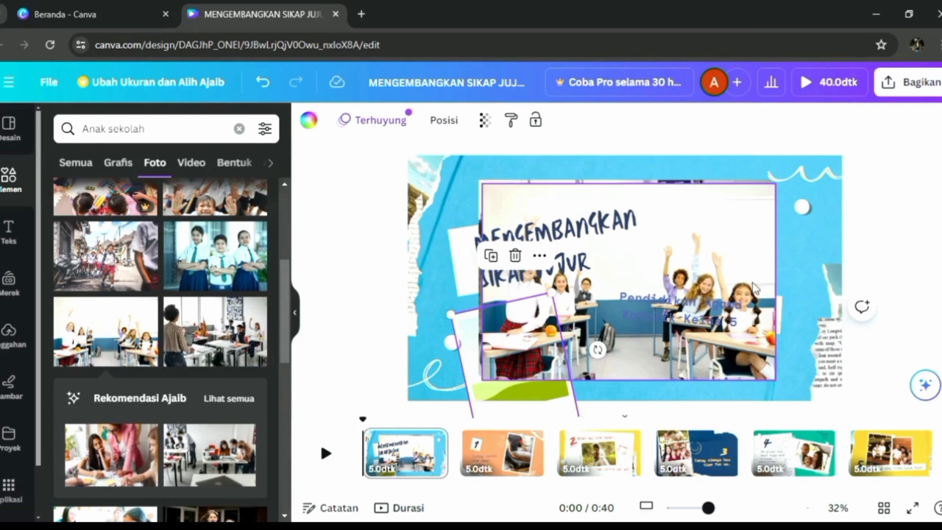
Step: Shrink the bright classroom photo toward the tilted frame and delete the photo of the teacher facing her class
left_click_drag(775, 184, 609, 295)
left_click(731, 213)
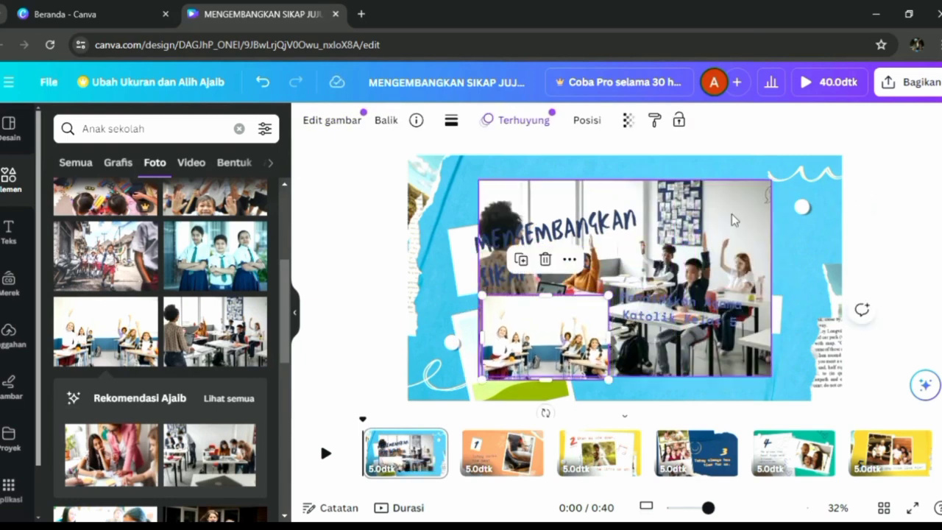
key("Delete")
left_click(514, 371)
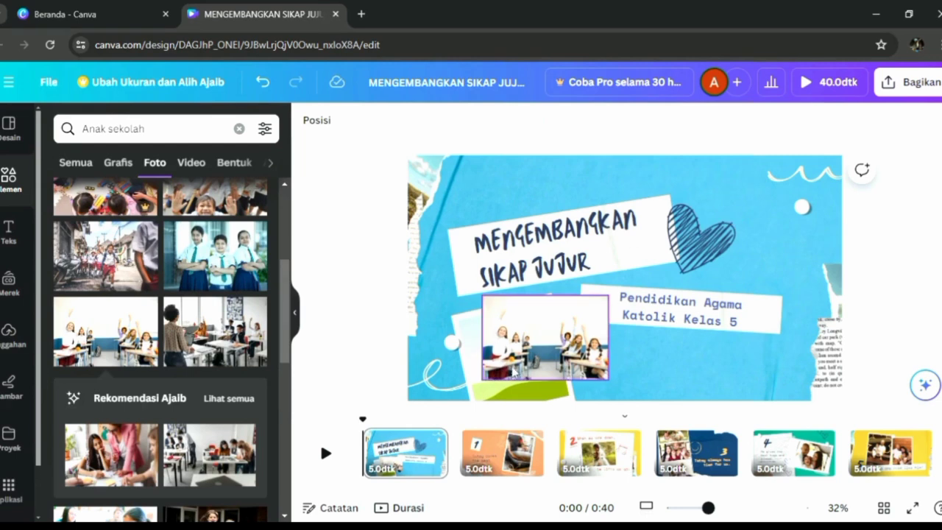
Step: Widen, tilt and crop the classroom photo so it covers the tilted frame below the title
left_click_drag(483, 338, 444, 359)
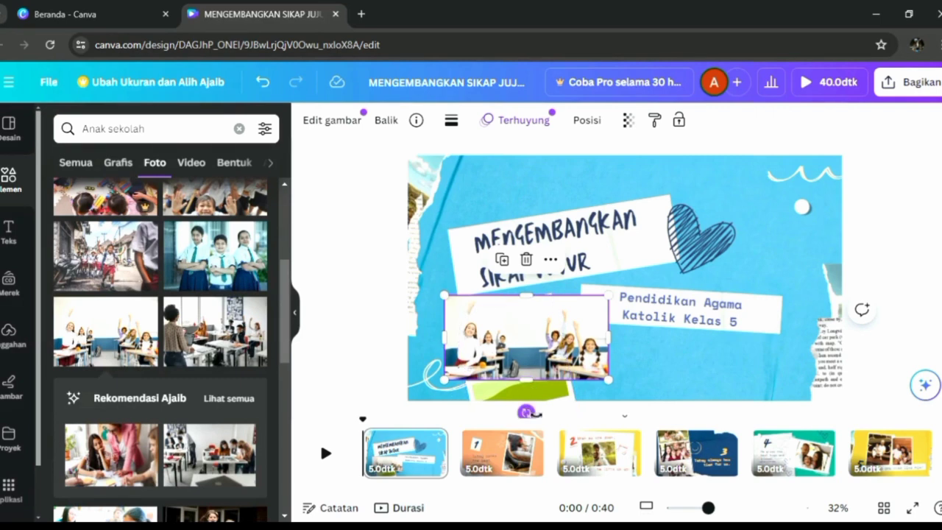
left_click_drag(525, 412, 550, 409)
left_click_drag(609, 316, 571, 354)
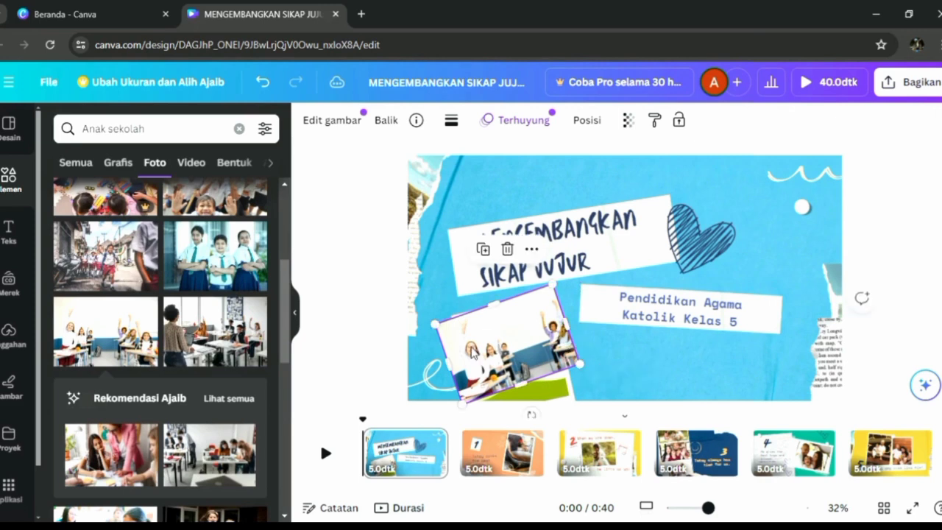
left_click_drag(457, 367, 466, 365)
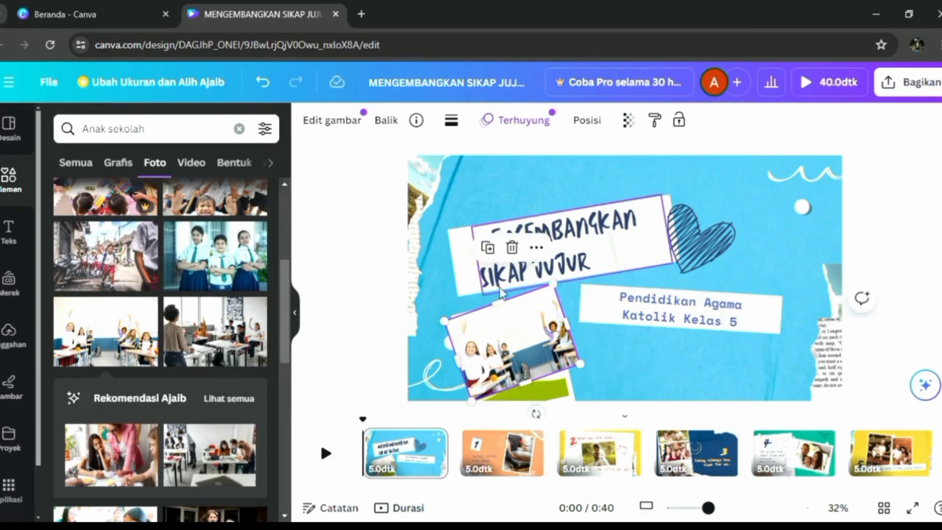
mouse_move(537, 412)
left_mouse_down()
mouse_move(524, 421)
mouse_move(536, 421)
left_mouse_up()
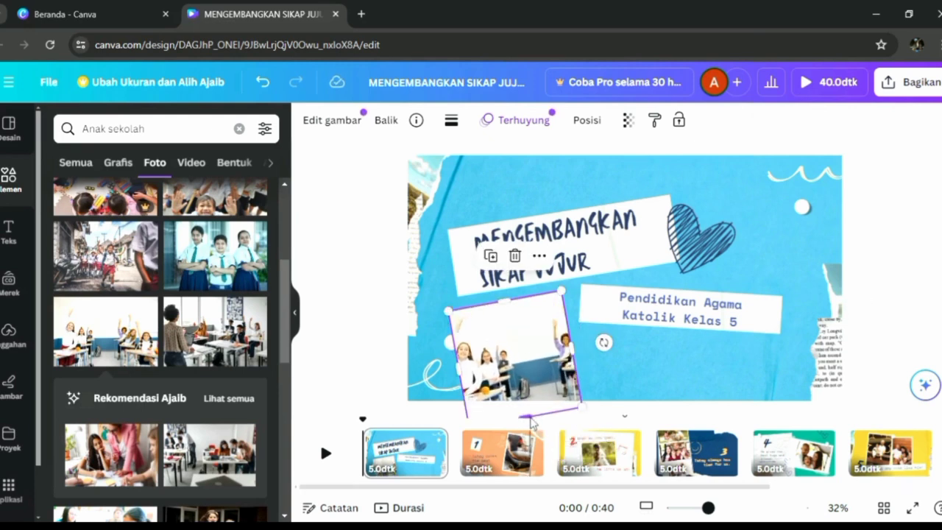
left_click(614, 352)
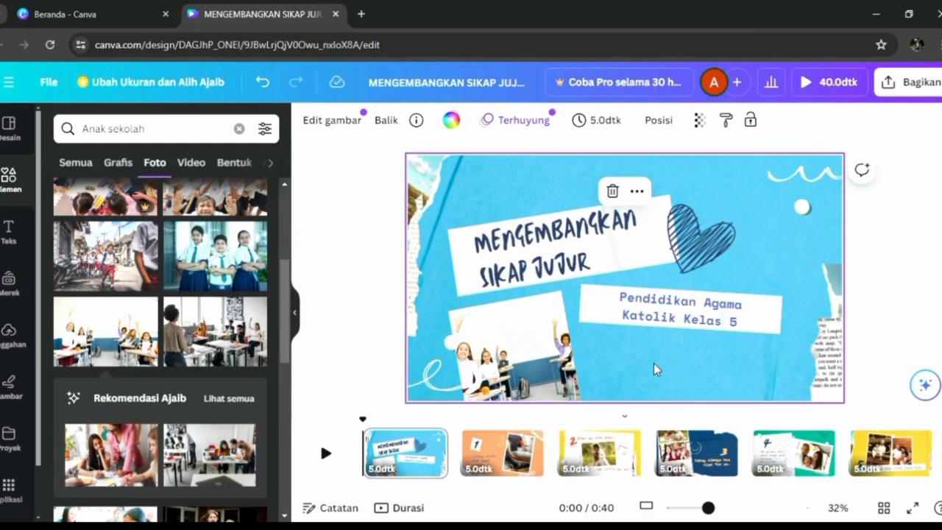
left_click(891, 264)
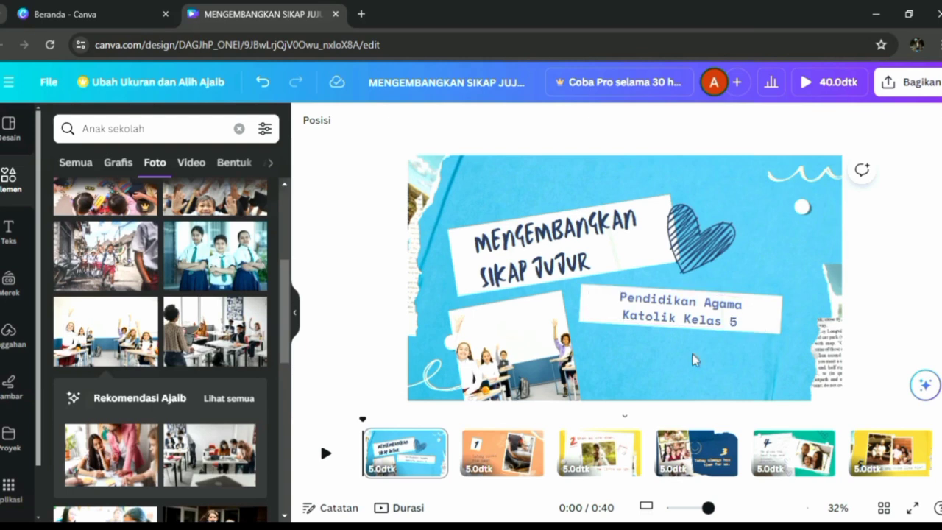
left_click(503, 453)
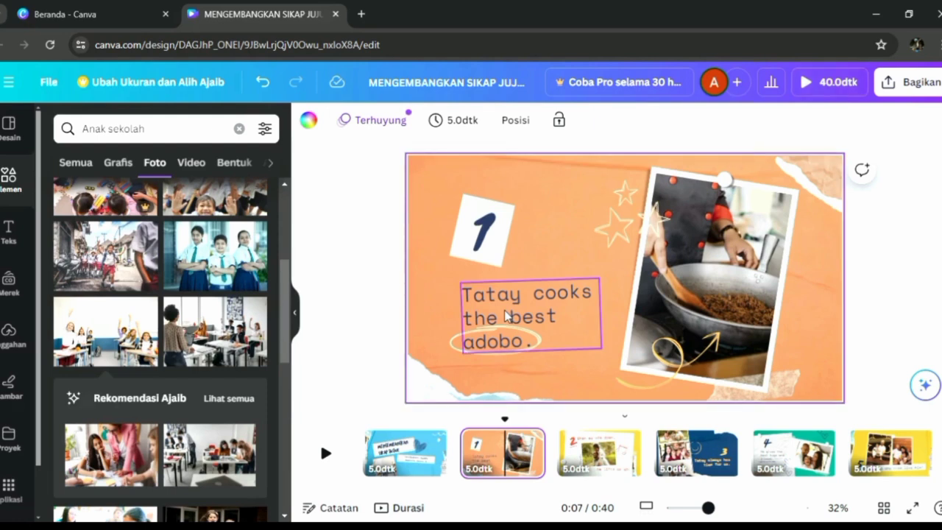
key("Delete")
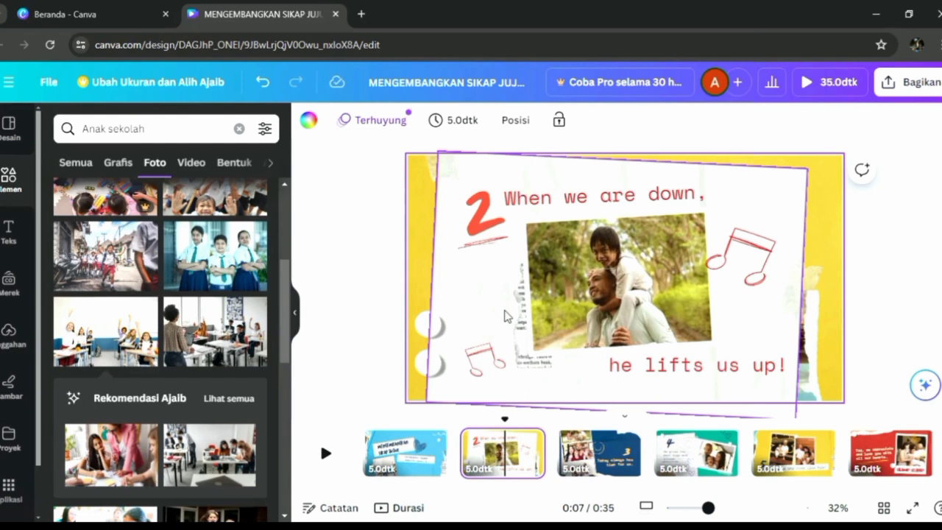
key("ctrl+z")
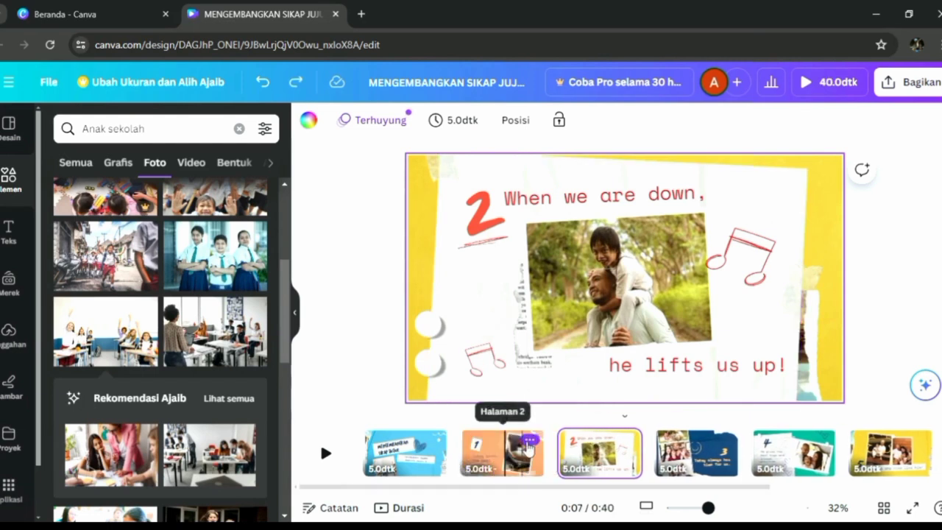
Step: Replace the text "Tatay cooks the best adobo." on page 2 with "Arti Kejujuran?"
left_click(529, 443)
left_click(485, 467)
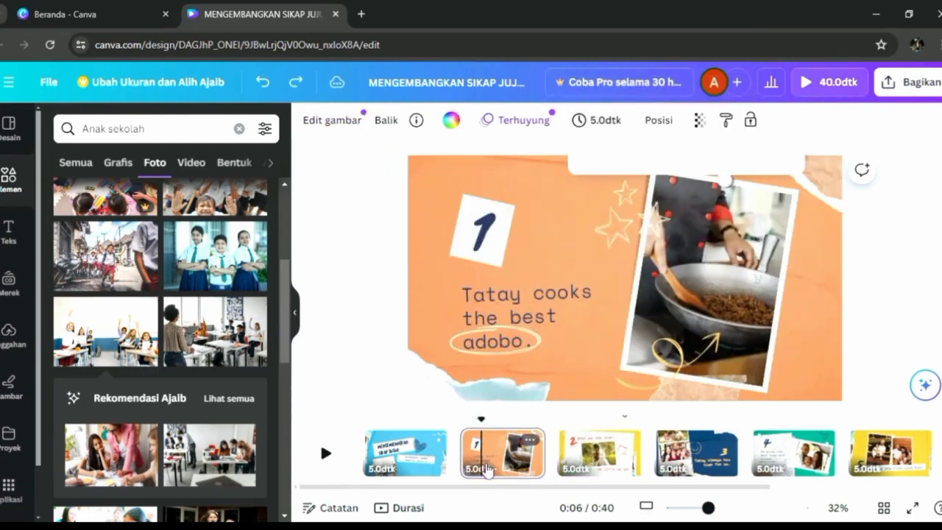
left_click(513, 307)
left_click(513, 307)
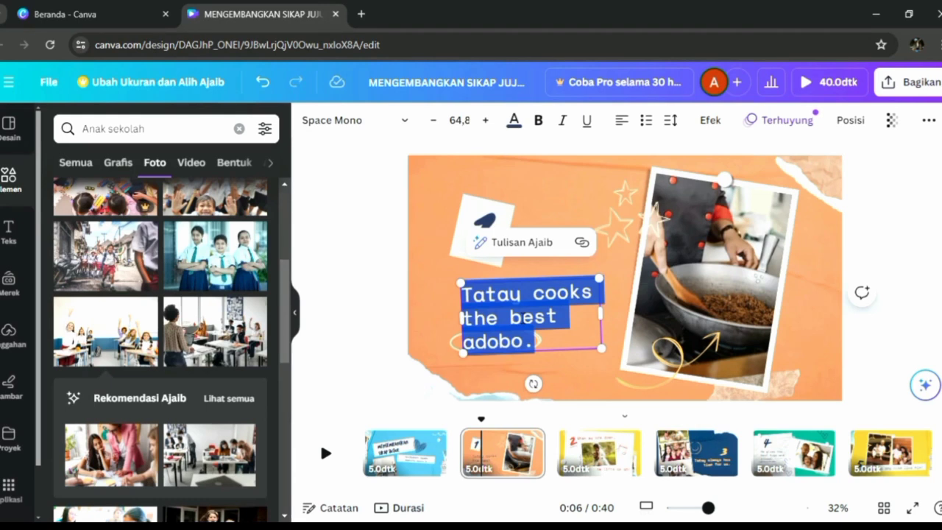
type("Art")
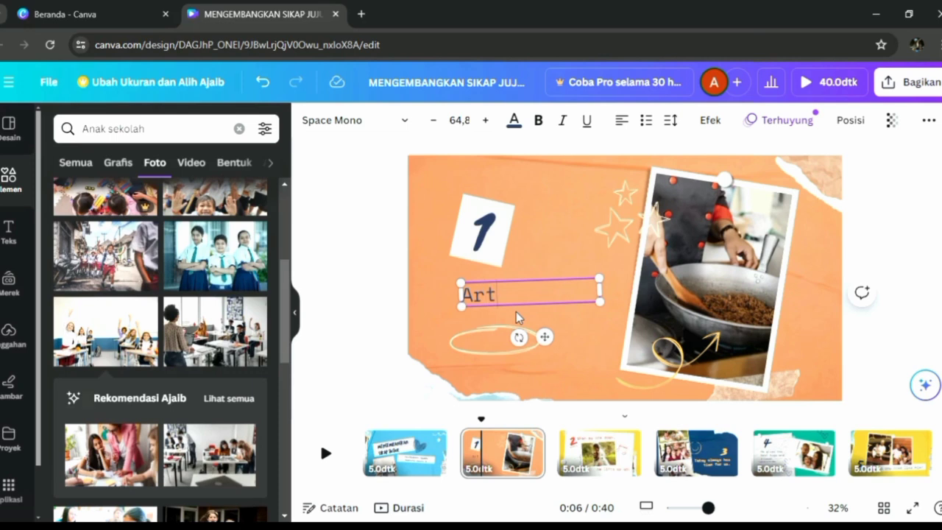
type("i Kejujuran itu")
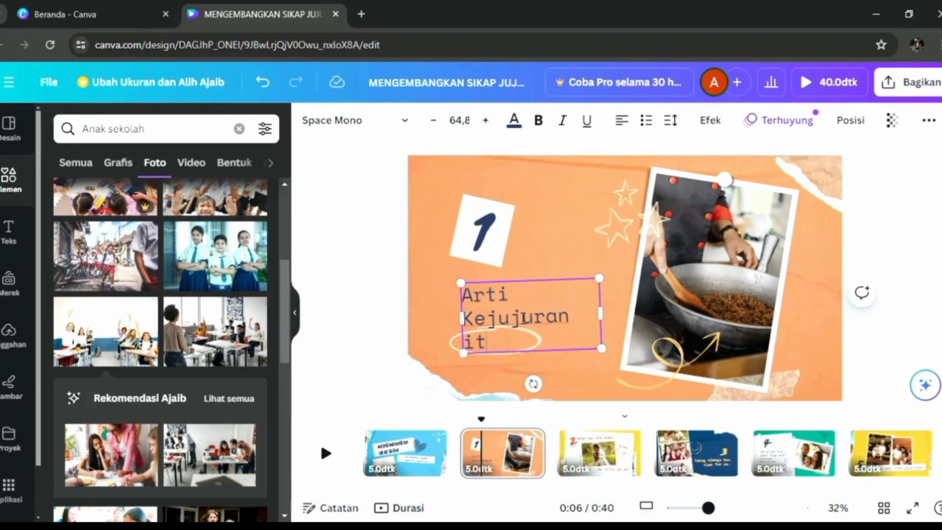
key("BackSpace")
key("BackSpace")
key("BackSpace")
key("BackSpace")
key("BackSpace")
key("BackSpace")
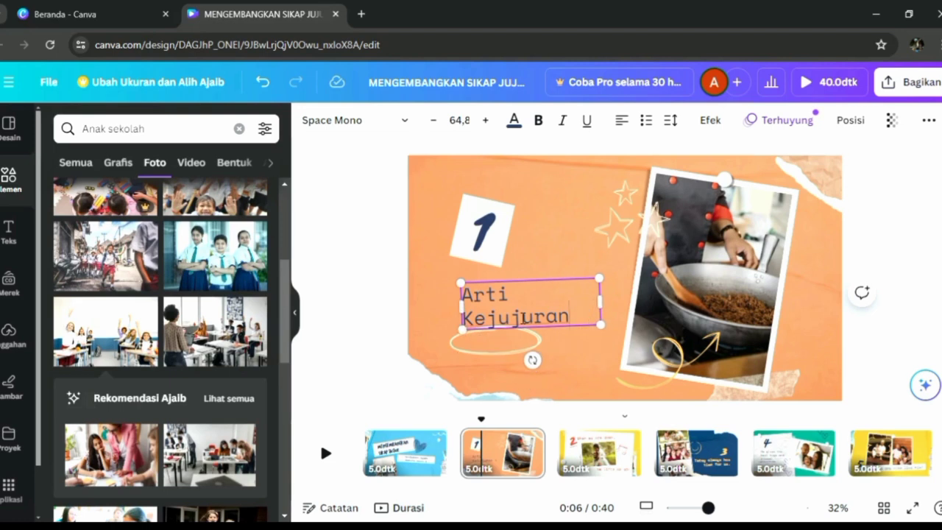
type("n?")
left_click(576, 360)
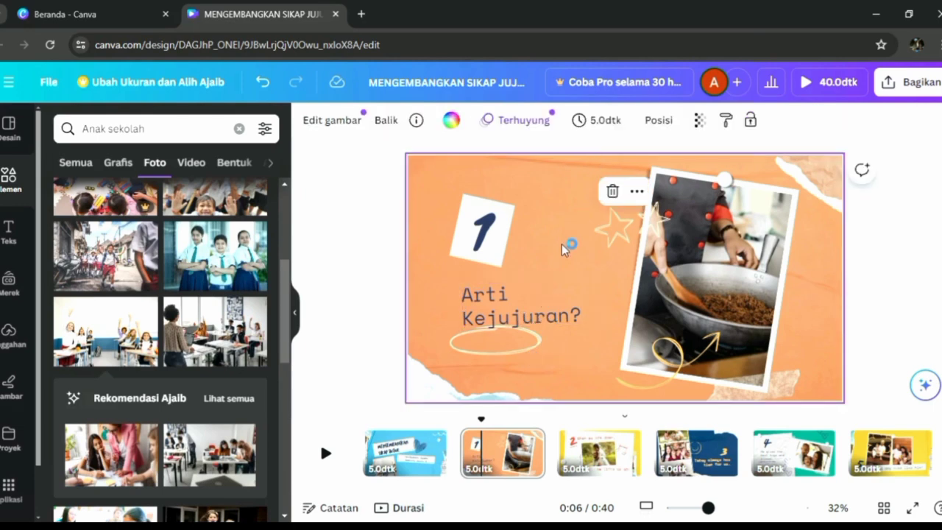
Step: Make the whole "Arti Kejujuran?" text bold
left_click(542, 317)
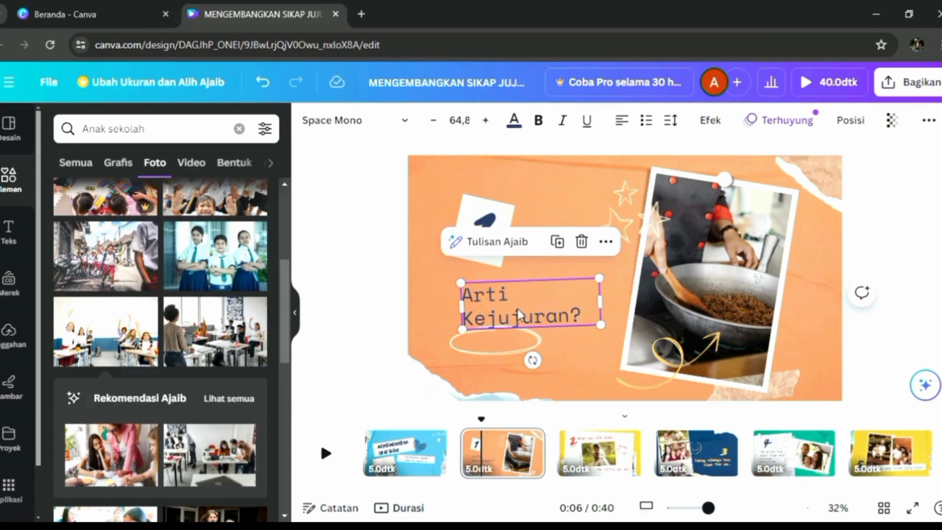
double_click(521, 316)
left_click(524, 316)
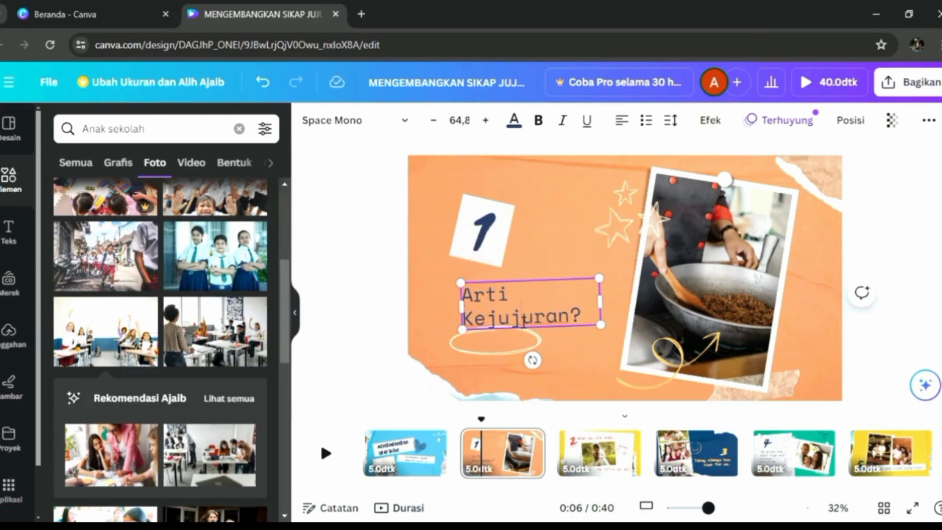
triple_click(524, 317)
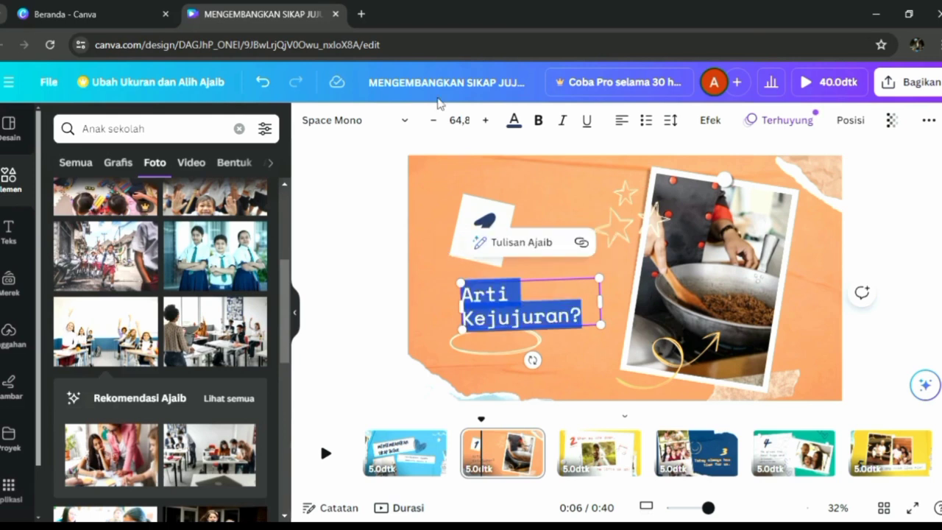
left_click(570, 355)
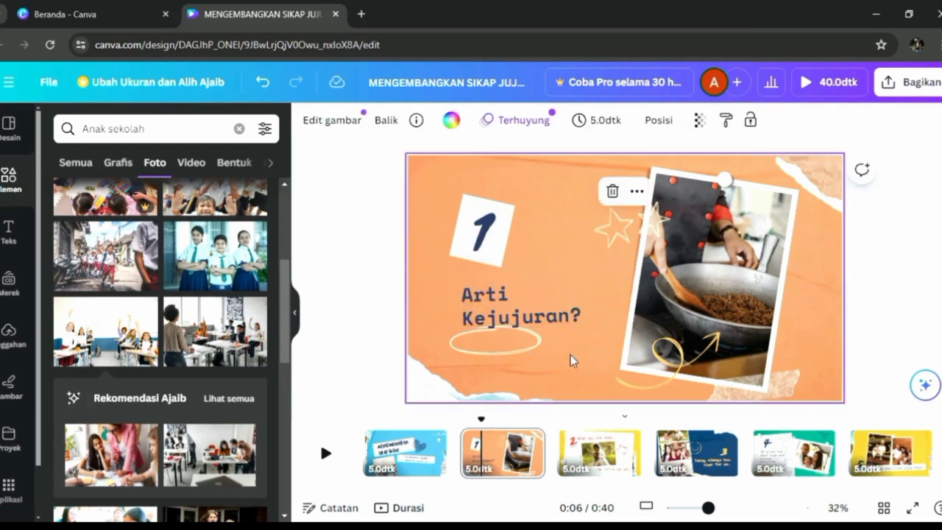
Step: Search the elements library for "kejujuran" and limit the results to photos
left_click(741, 308)
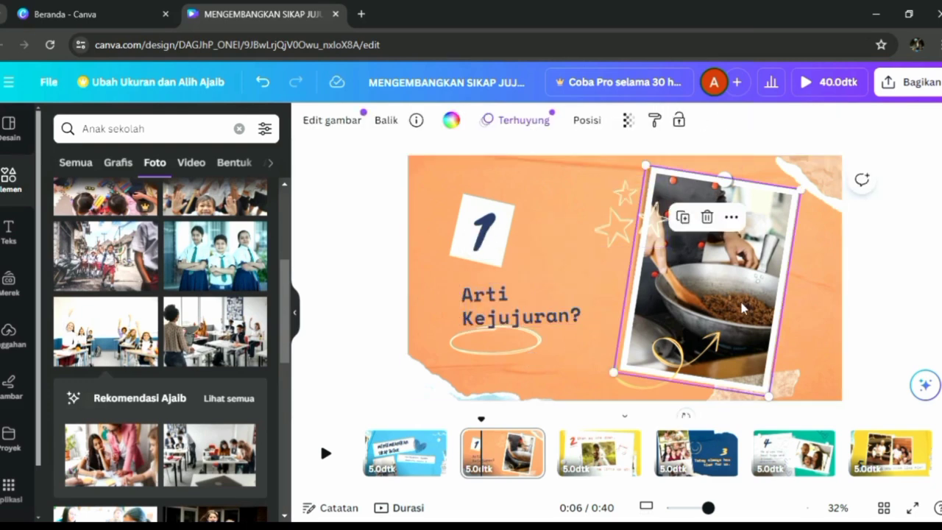
left_click(240, 130)
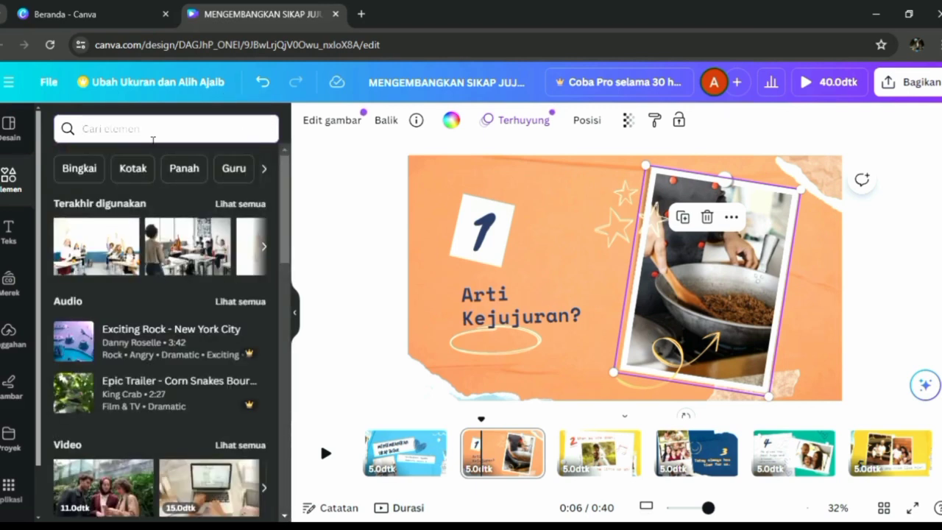
type("kejujuran")
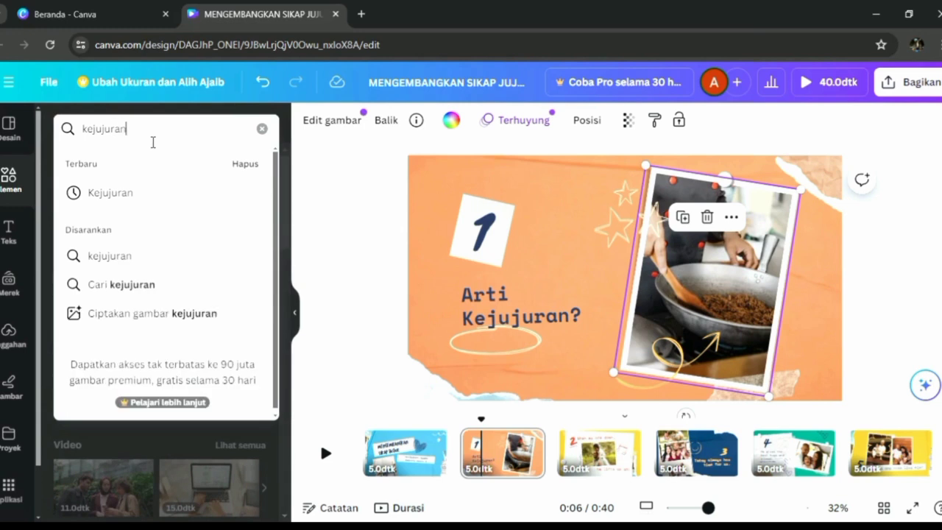
key("Return")
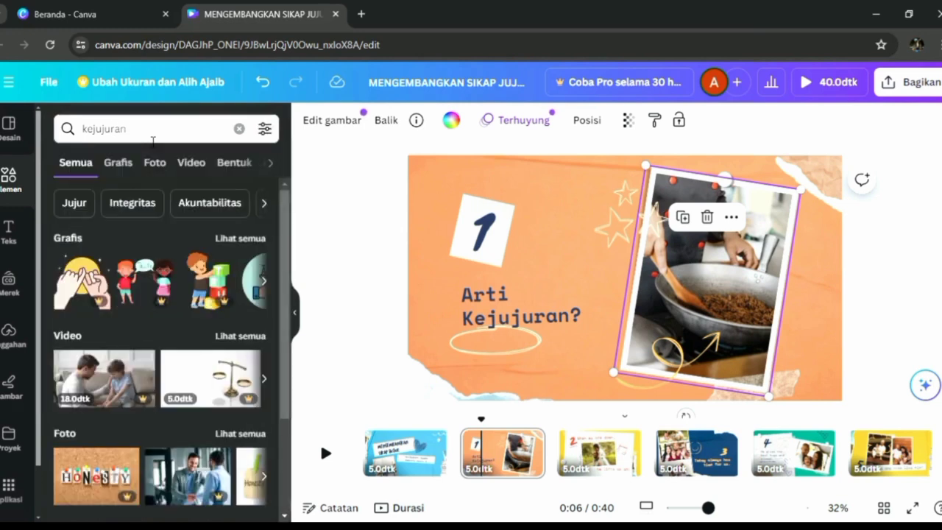
left_click(154, 163)
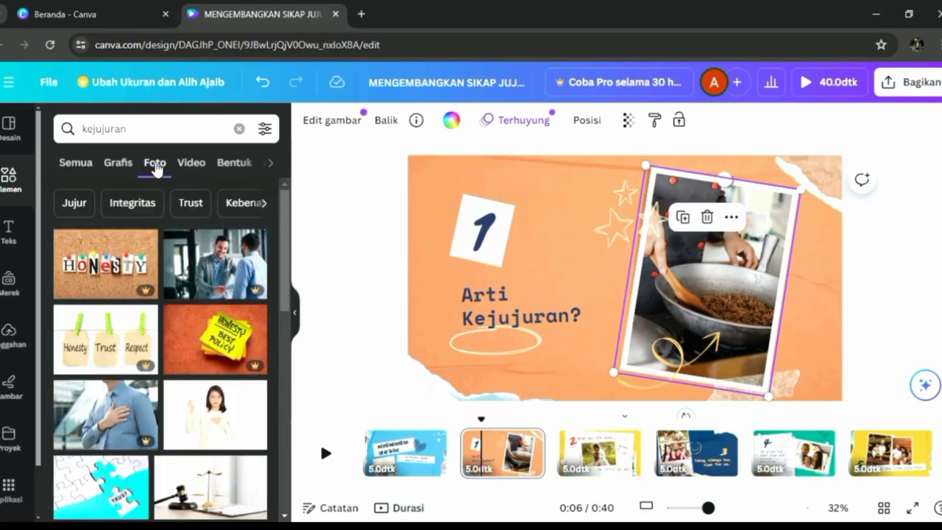
Step: Add the handshake photo with the gavel to page 2, shift it off the tilted frame, and delete the frame's cooking photo
left_click_drag(284, 263, 282, 478)
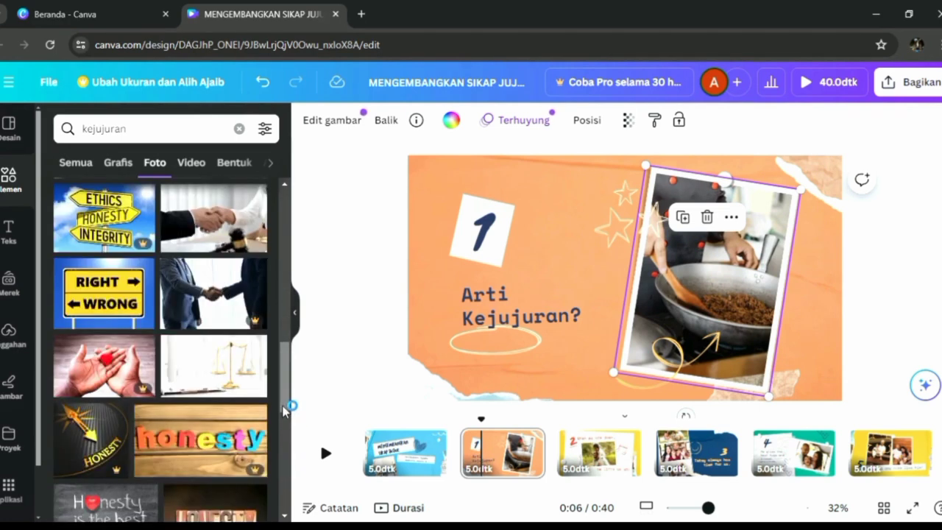
left_click(229, 225)
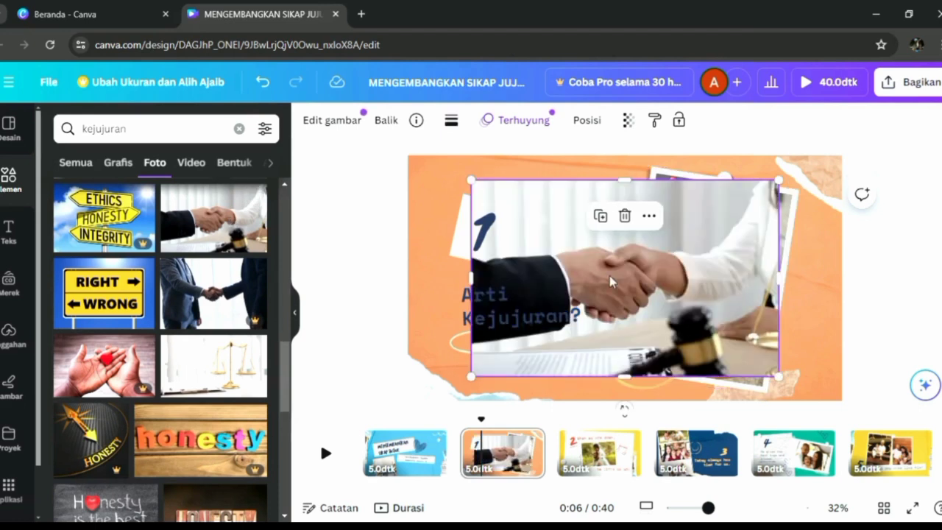
left_click_drag(726, 272, 637, 290)
left_click(758, 272)
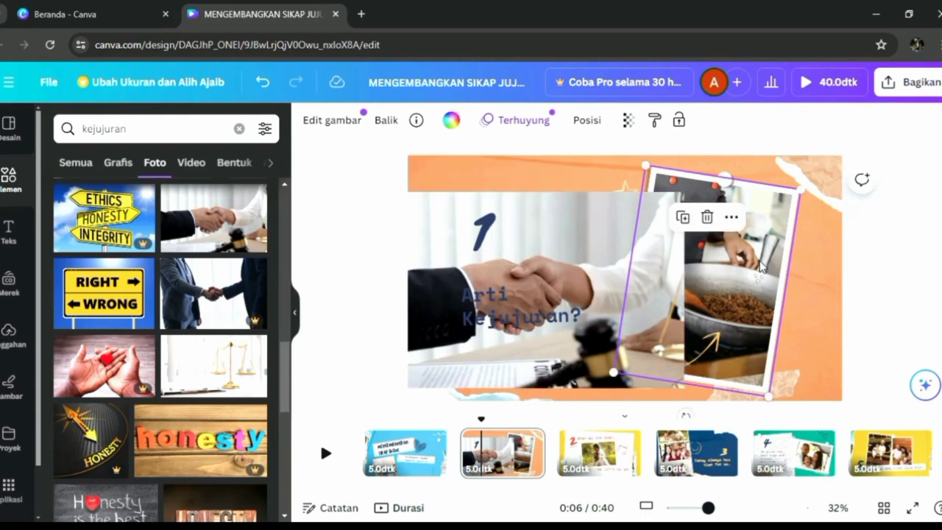
key("Delete")
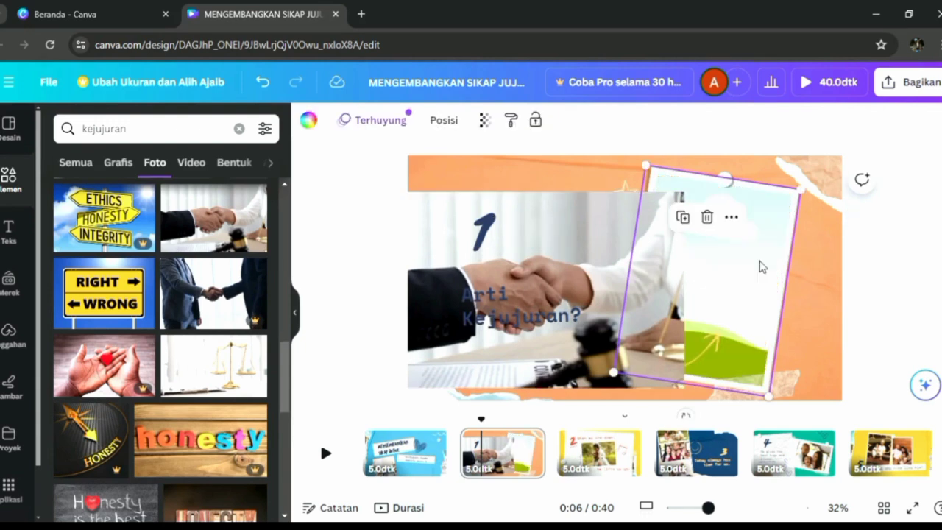
Step: Move the handshake photo over the tilted frame on page 2 and resize it to roughly cover the frame
left_click(504, 232)
left_click(622, 266)
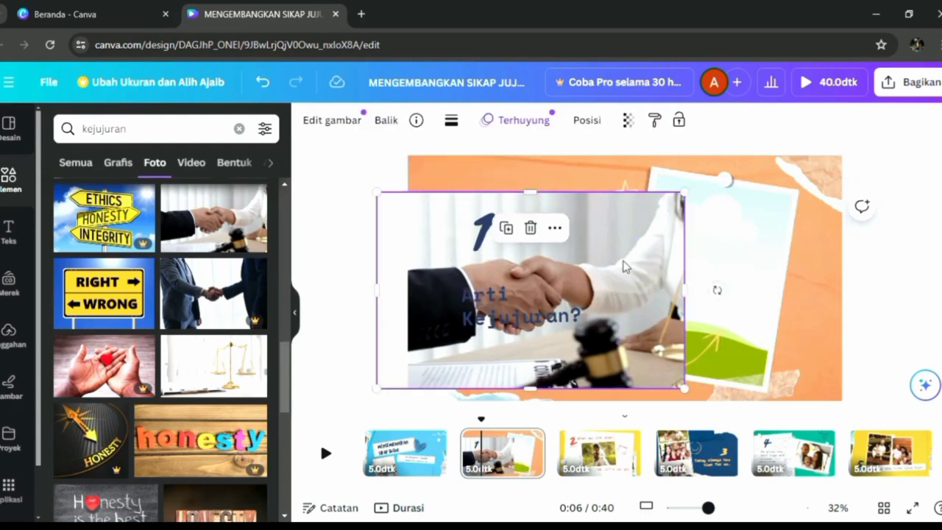
left_click_drag(665, 242, 832, 231)
left_click_drag(565, 204, 624, 233)
left_click_drag(734, 233, 738, 176)
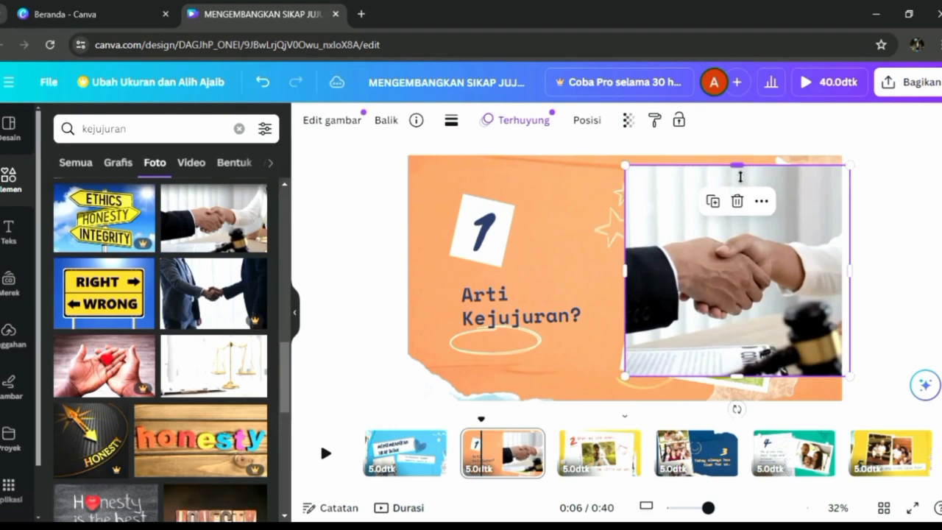
Step: Tilt the handshake photo to match the frame on page 2, trim its edges and fit it inside the frame
left_click_drag(736, 408, 717, 412)
left_click_drag(851, 287, 830, 285)
left_click_drag(761, 174, 759, 185)
left_click_drag(712, 313, 745, 272)
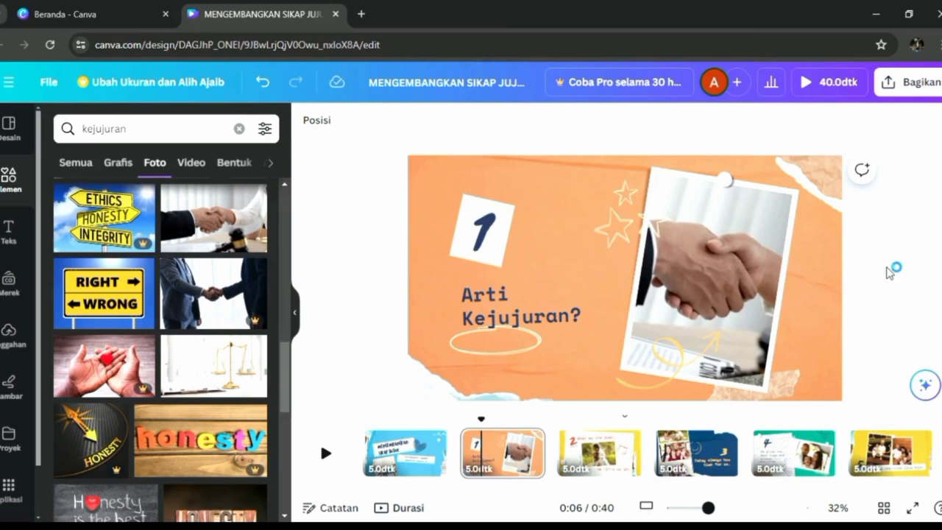
left_click(588, 455)
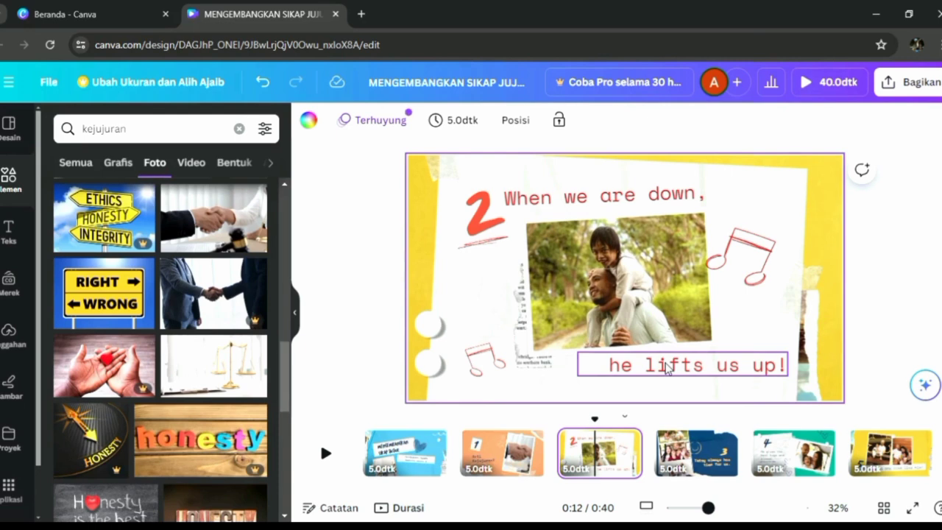
key("Delete")
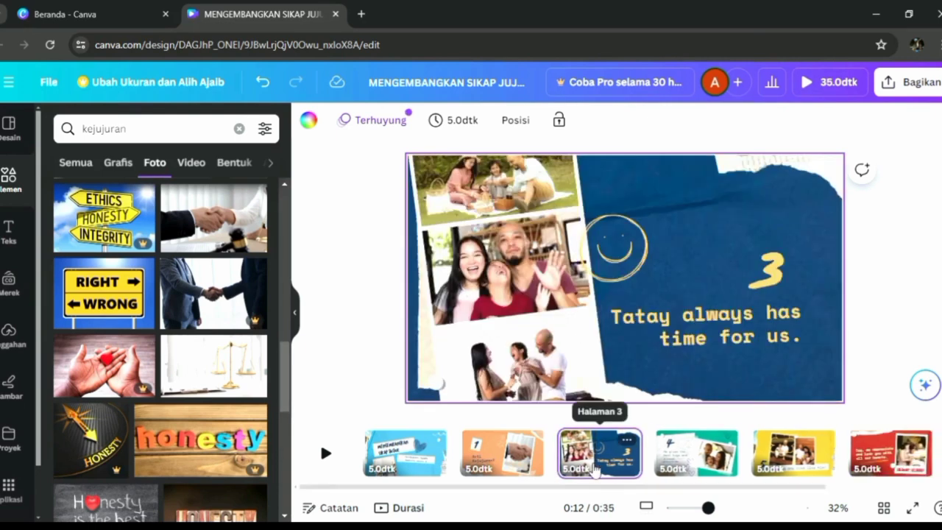
key("ctrl+z")
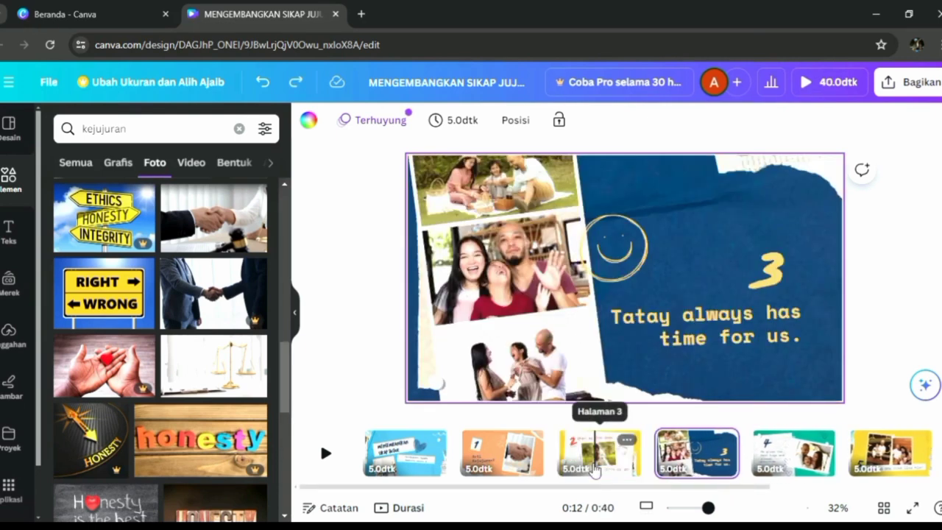
Step: Delete the text "he lifts us up!" from page 3
left_click(585, 470)
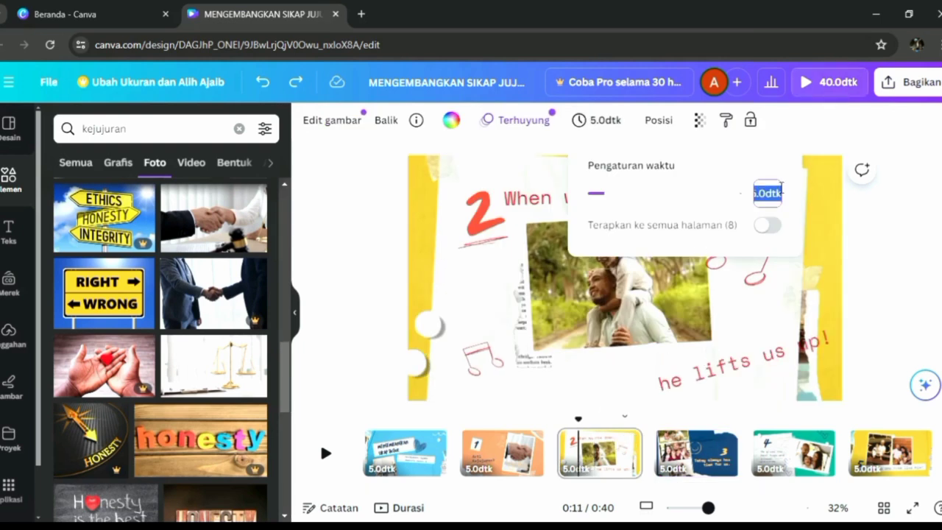
left_click(829, 206)
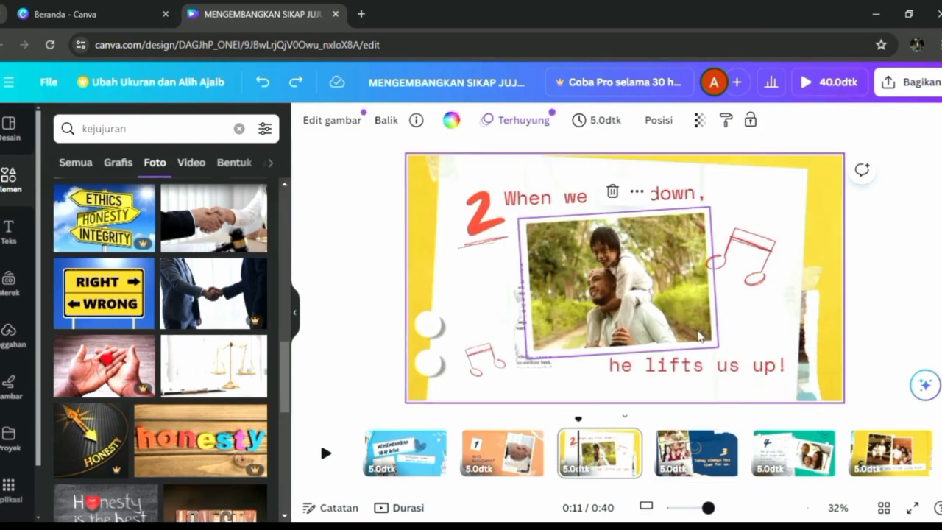
left_click(691, 368)
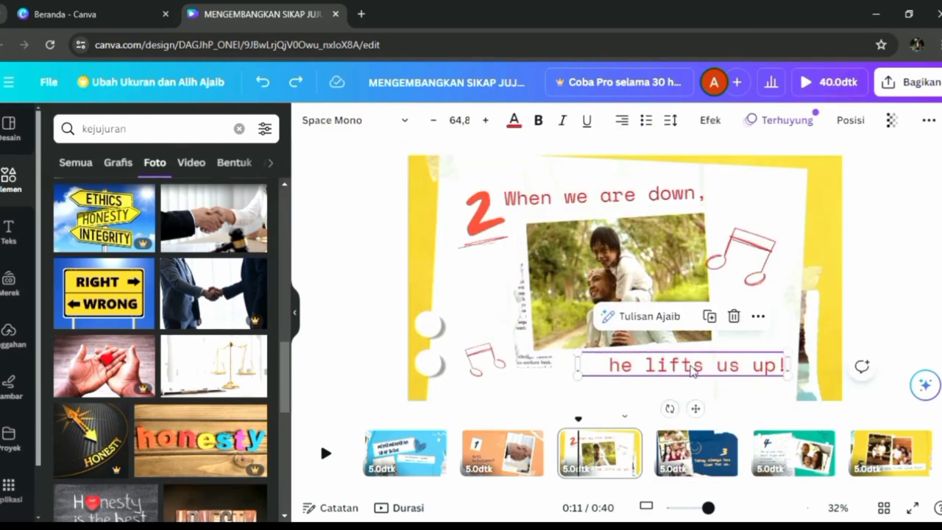
left_click(734, 316)
Step: Replace the text "When we are down," on page 3 with "Mengapa Kejujuran penting?"
left_click(642, 203)
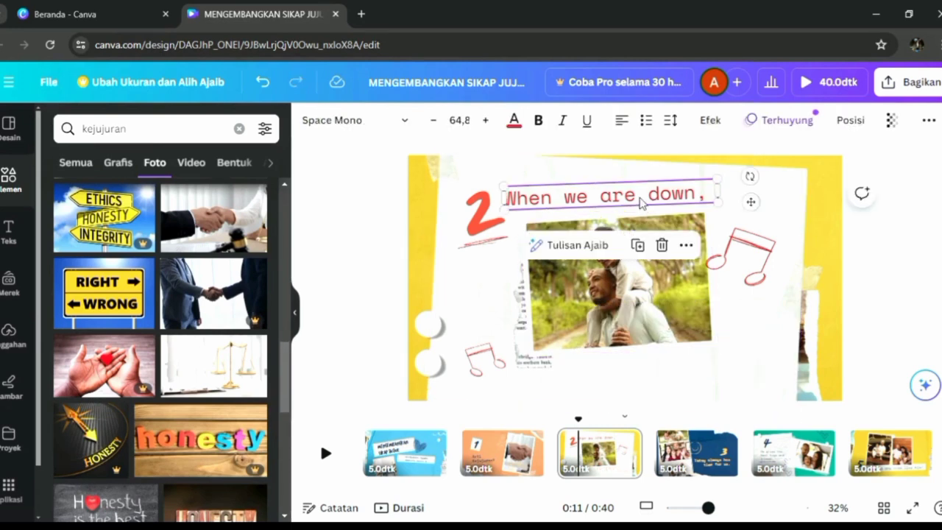
double_click(634, 197)
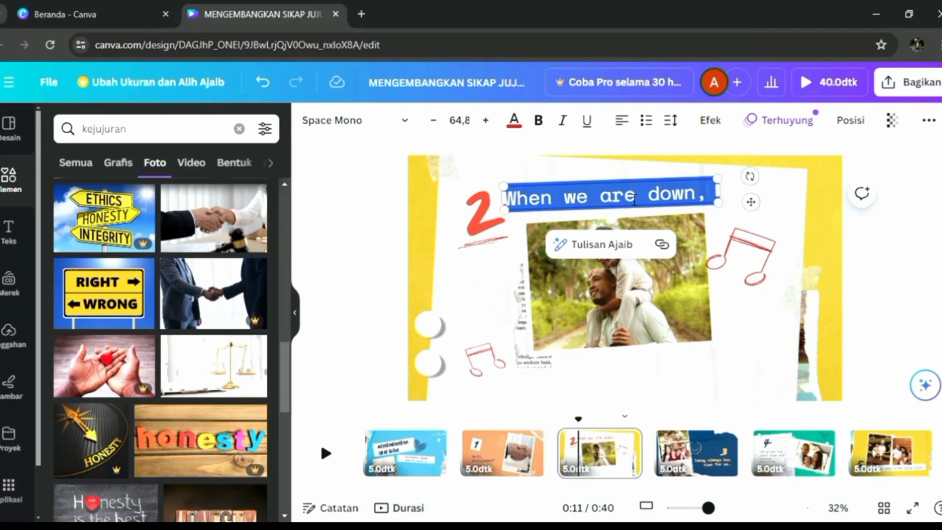
type("Mengap")
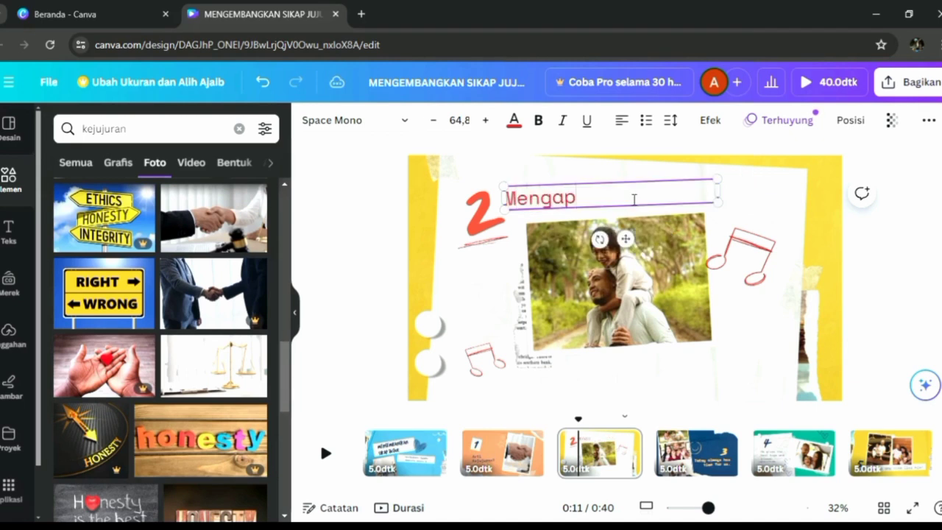
type("a Kejujuran")
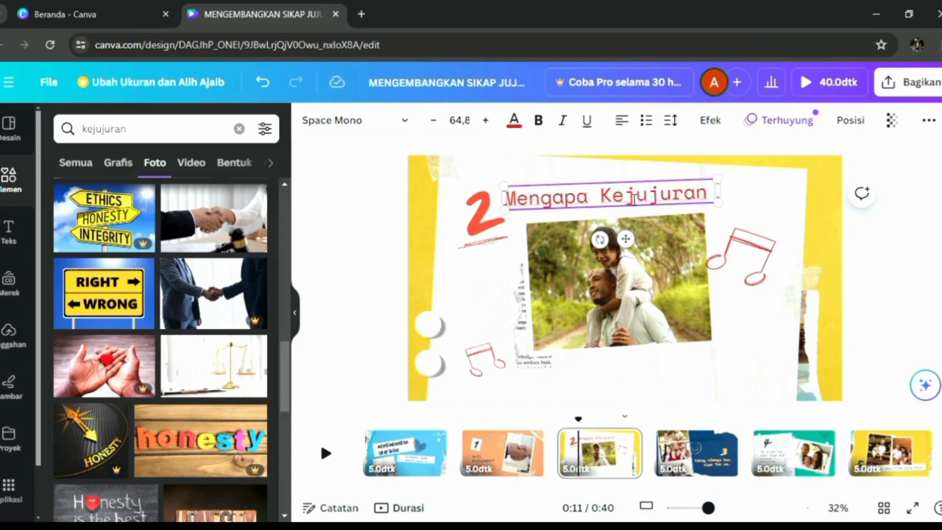
type(" prnting")
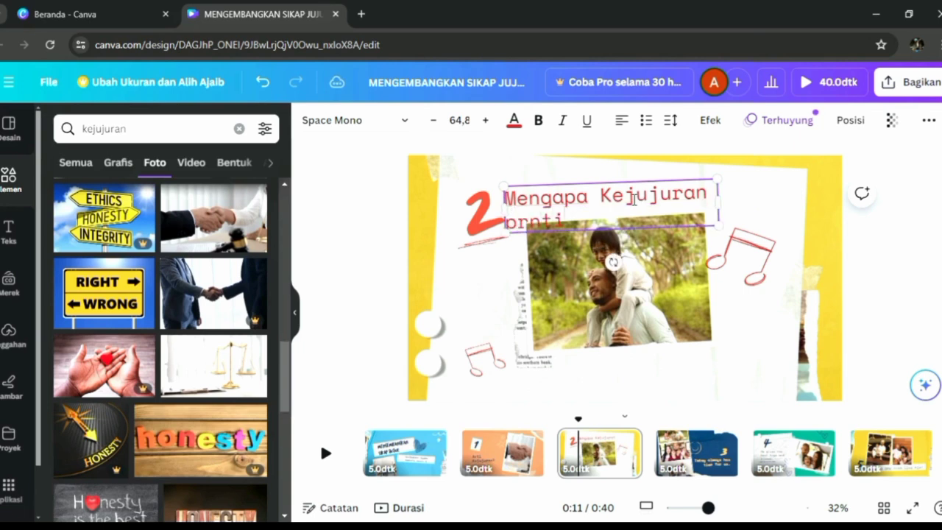
key("BackSpace")
key("BackSpace")
key("BackSpace")
key("BackSpace")
key("BackSpace")
key("BackSpace")
type("enting?")
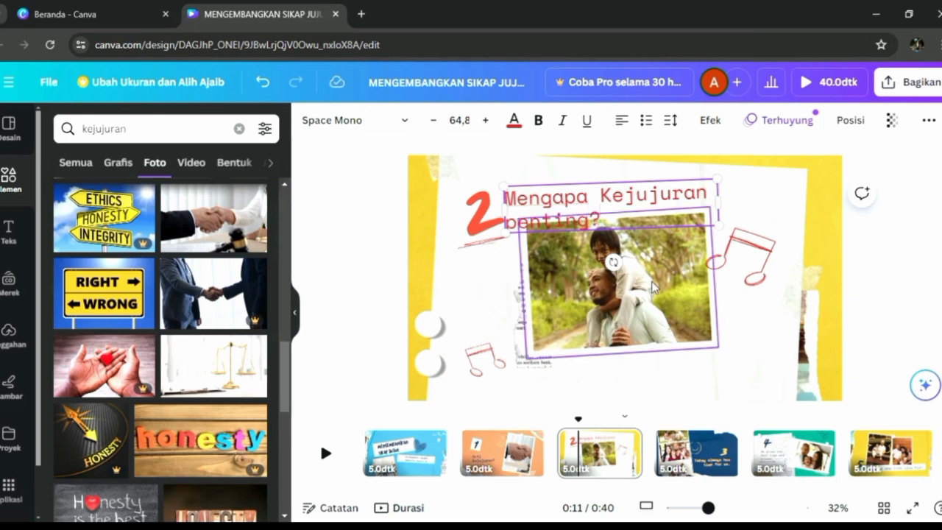
Step: Delete the photo of the father carrying his child on page 3 together with its frame
left_click_drag(654, 292, 702, 339)
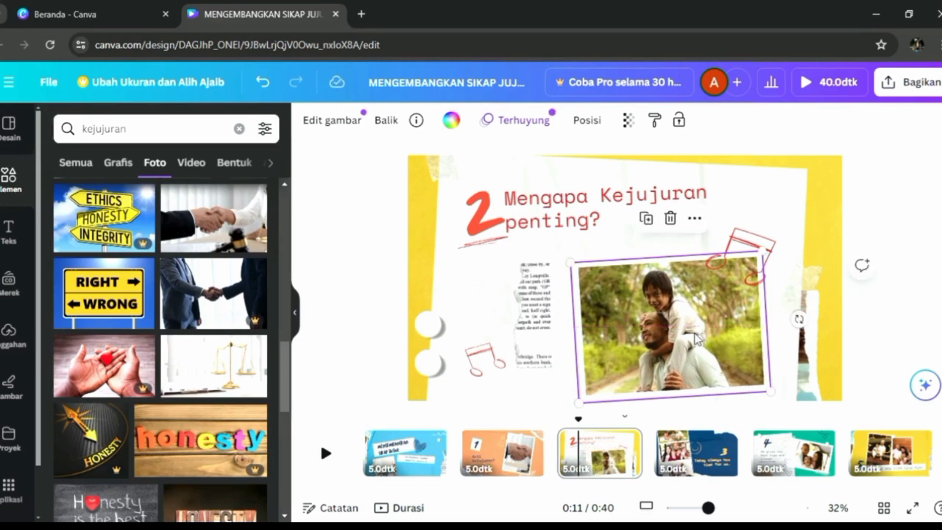
left_click(671, 218)
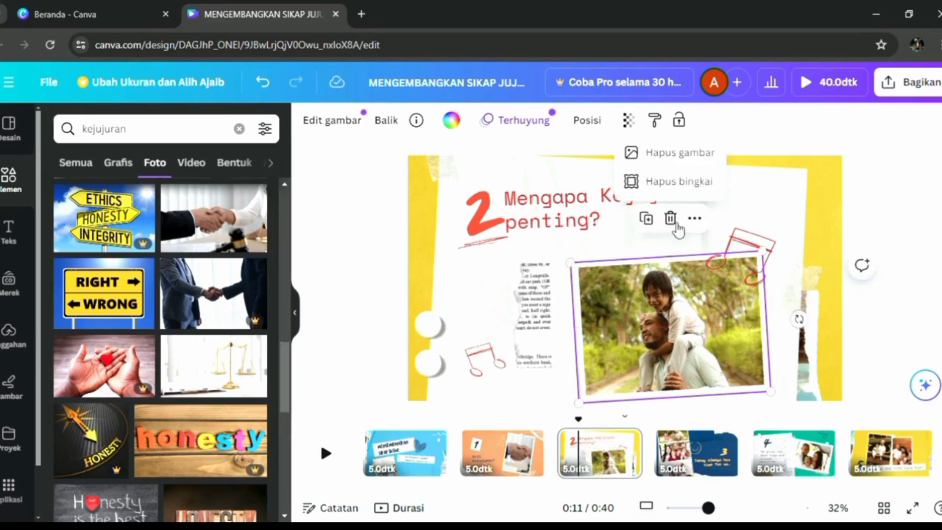
left_click(672, 154)
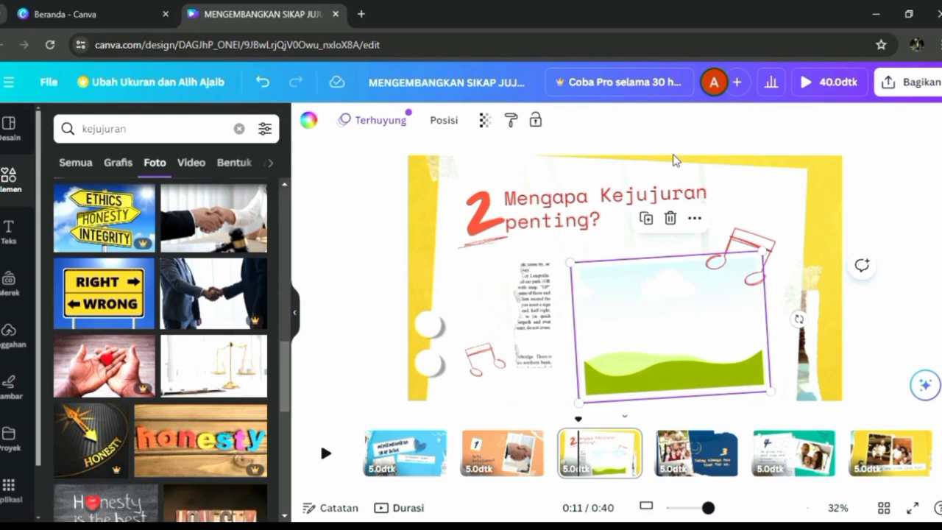
left_click(670, 218)
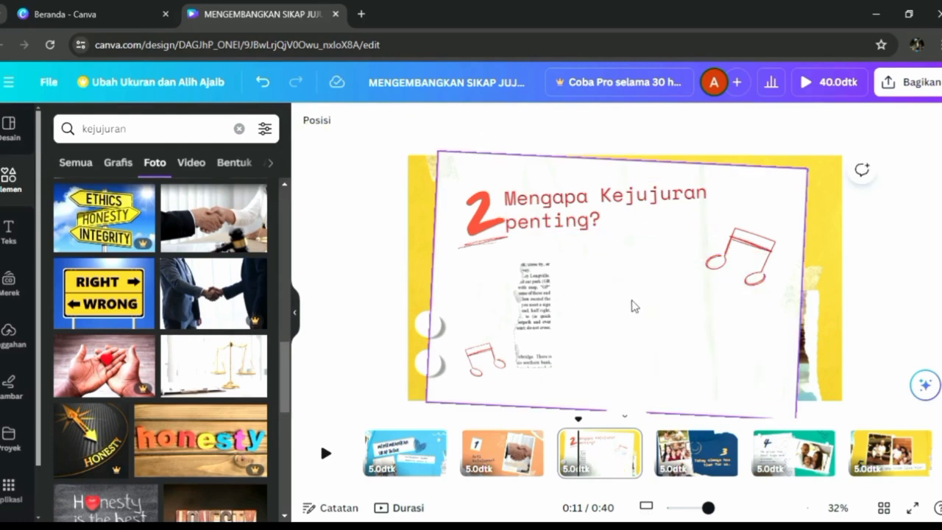
Step: Add a subheading text box to page 3 and start a numbered list in it with "dipercaya orang"
left_click(20, 230)
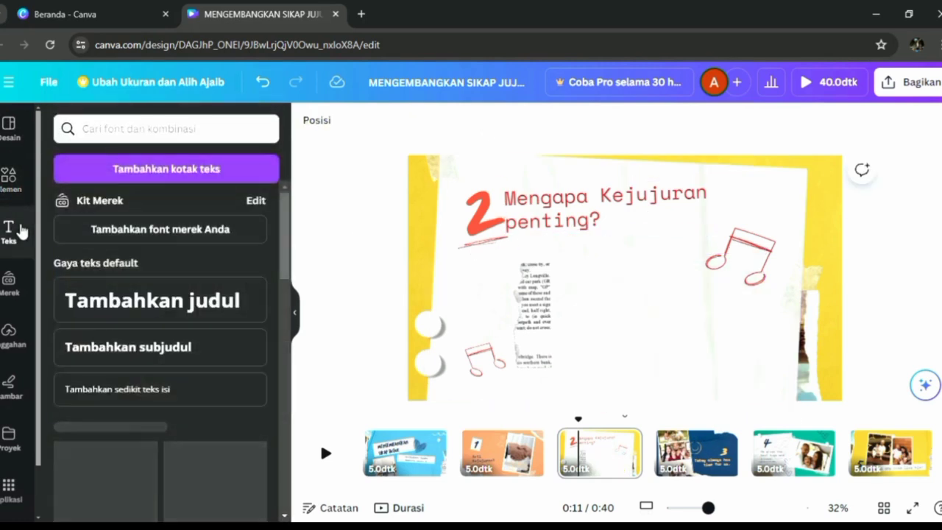
left_click(170, 349)
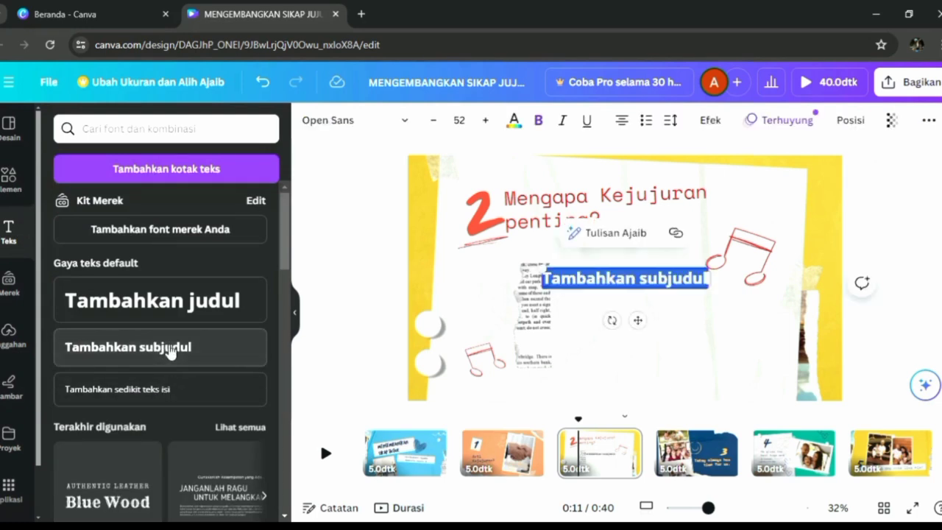
left_click(666, 280)
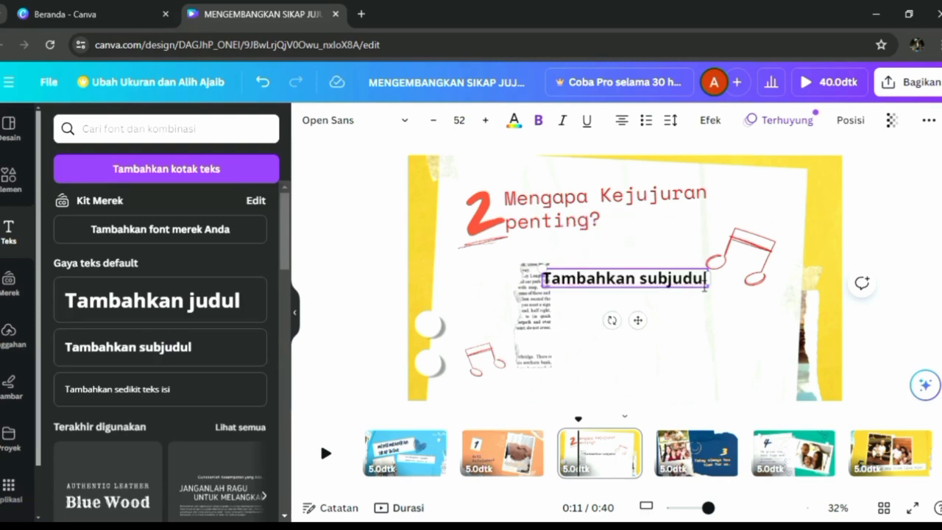
key("ctrl+a")
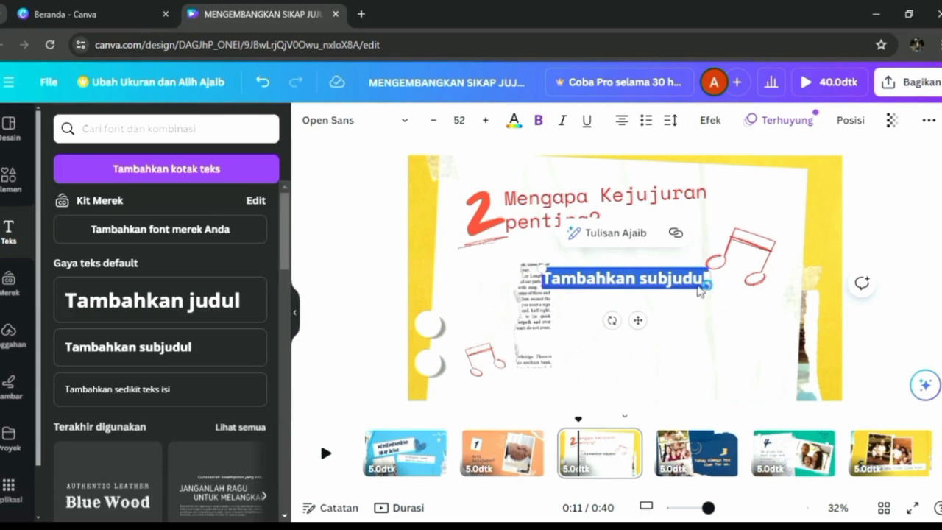
key("BackSpace")
type("1")
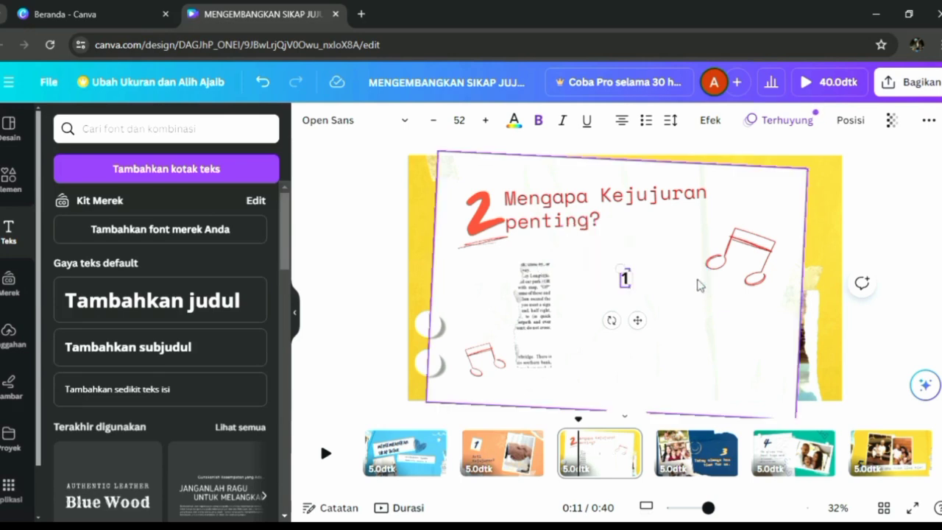
type(". diper")
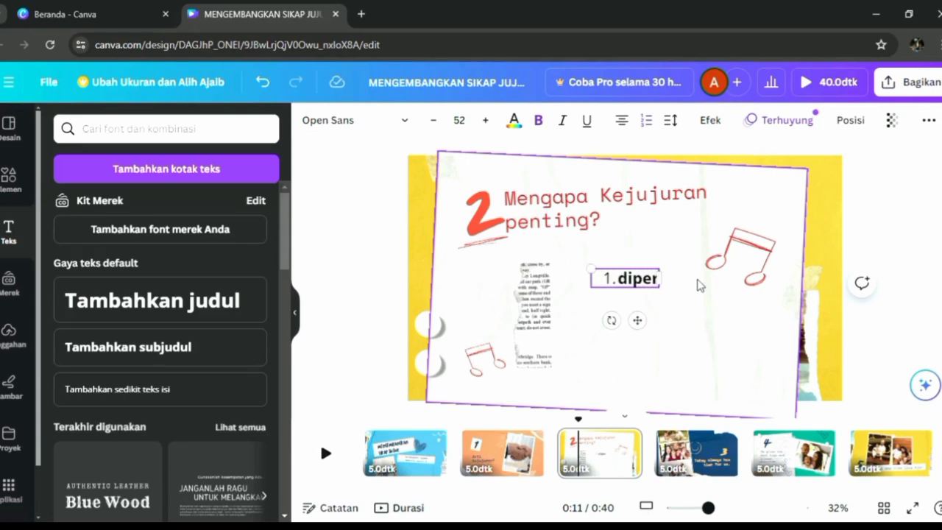
type("caya orang")
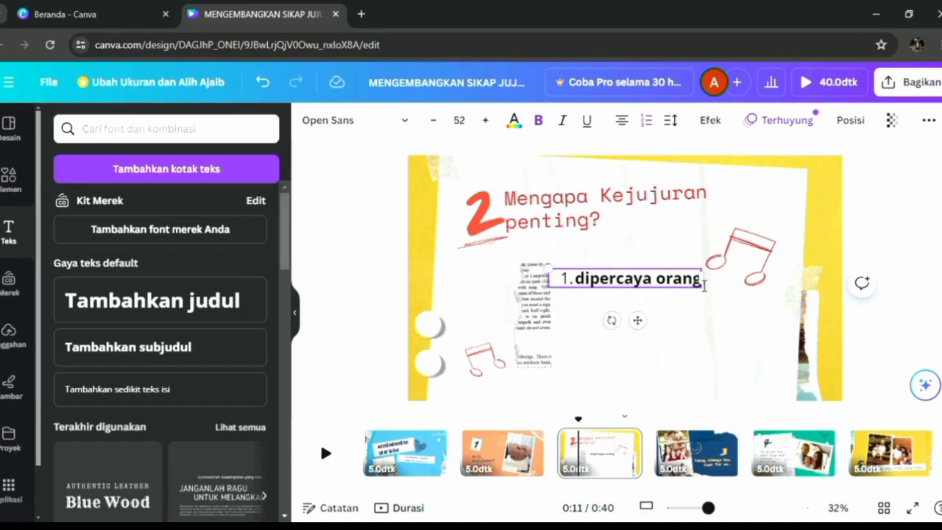
Step: Add "merasa lega" and "membangun hubungan yang baik" as the second and third items of the numbered list
key("Return")
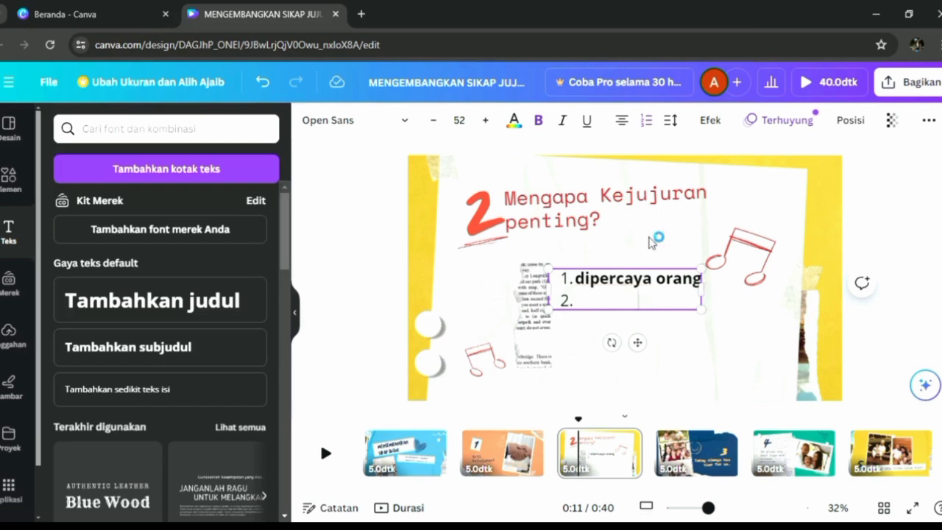
type("merasa lega")
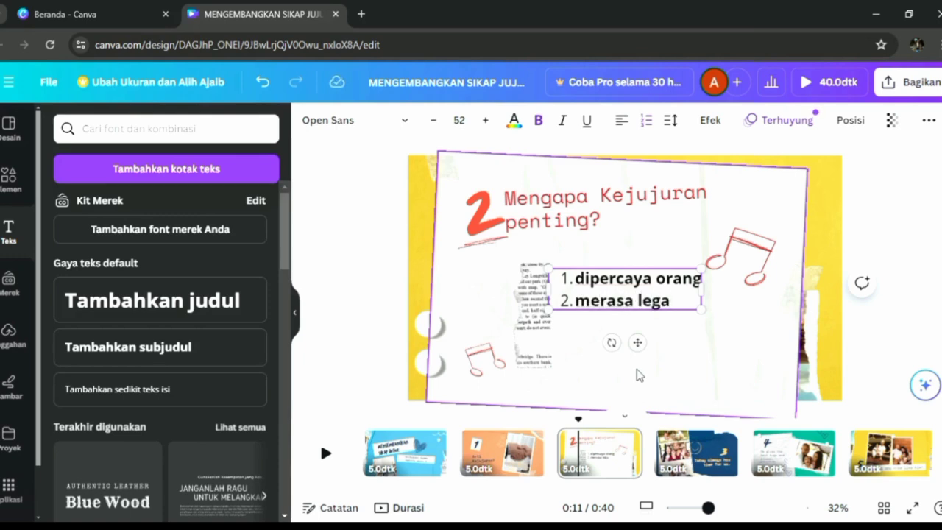
key("Return")
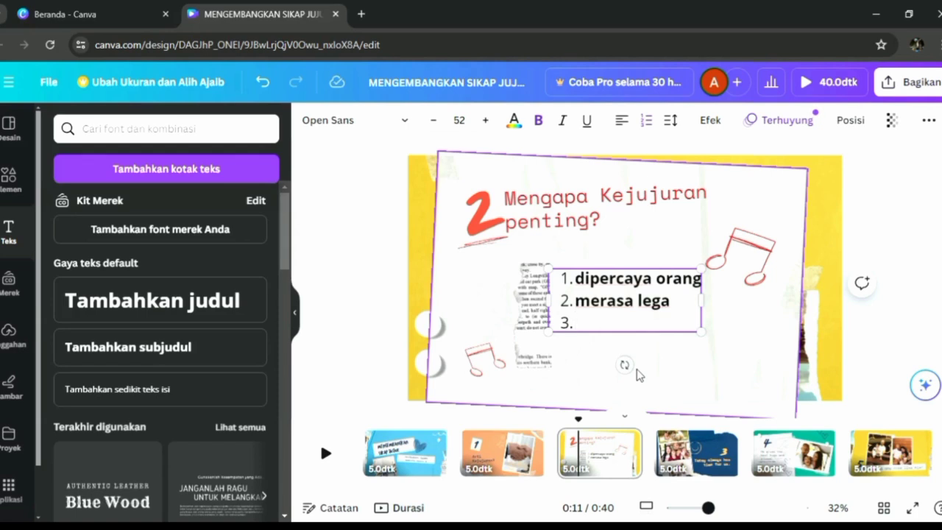
type("men")
key("BackSpace")
type("mbangun hubungan")
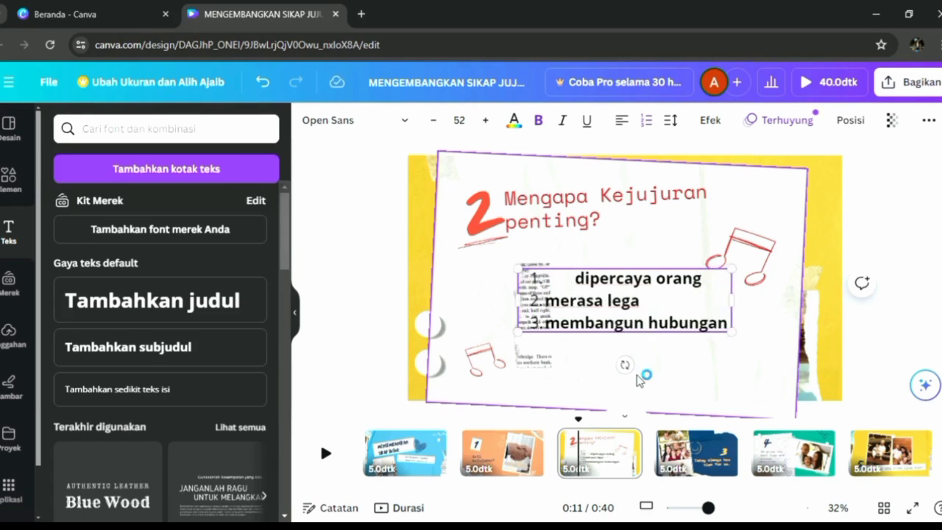
type(" yang ba")
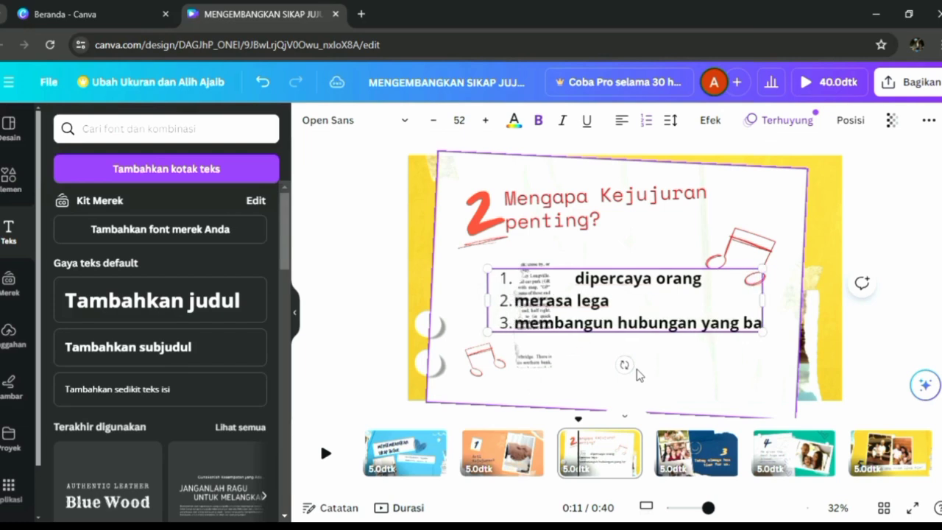
type("ik")
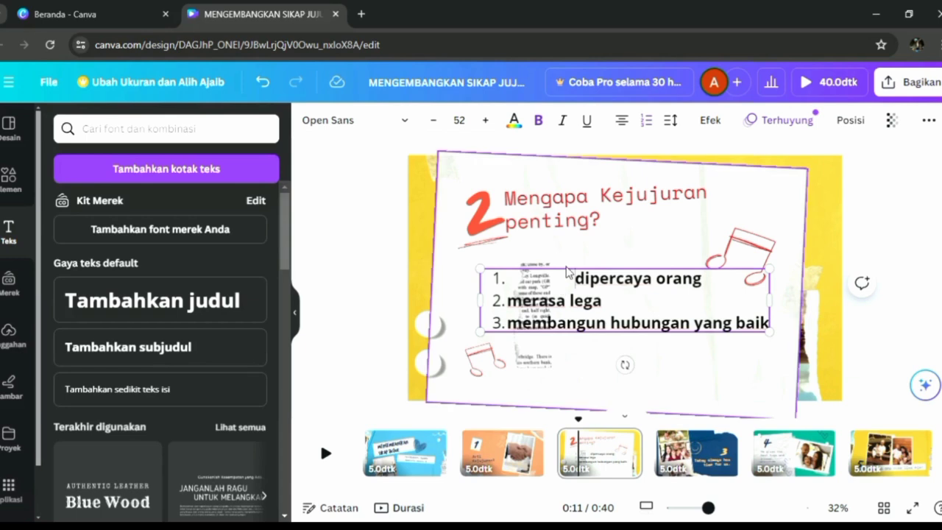
Step: Re-enter the number "1." before "dipercaya orang" so the first item aligns with the rest of the list
key("BackSpace")
type("1")
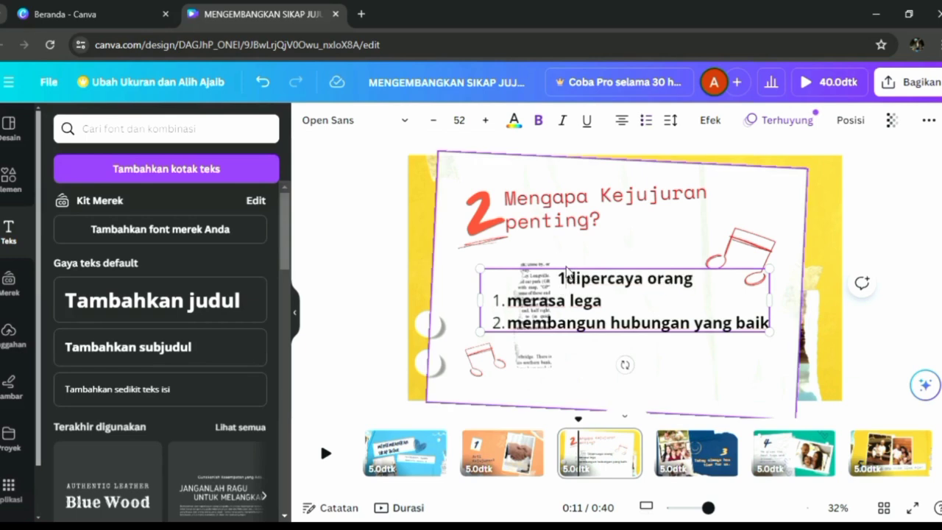
type(".")
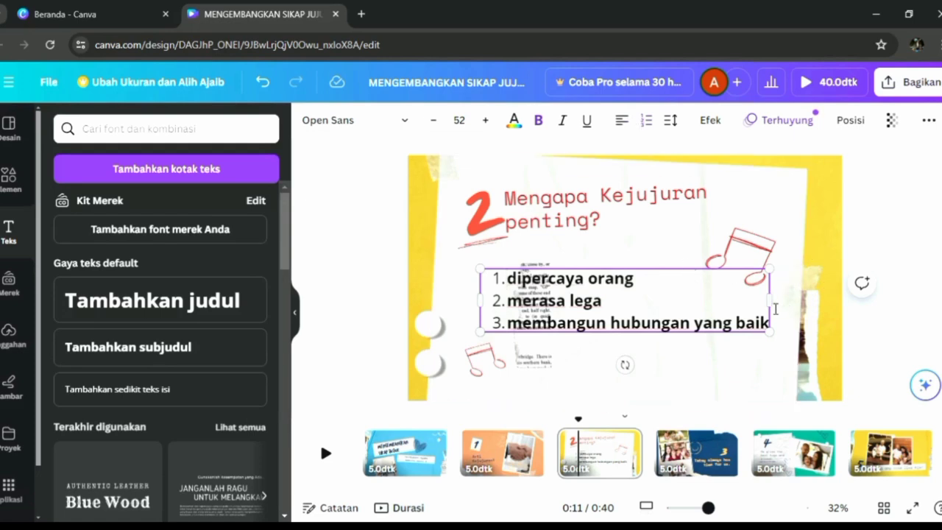
Step: Remove the newspaper clipping behind page 3's numbered list and fit the list into a narrower text box centred below the heading
left_click(534, 359)
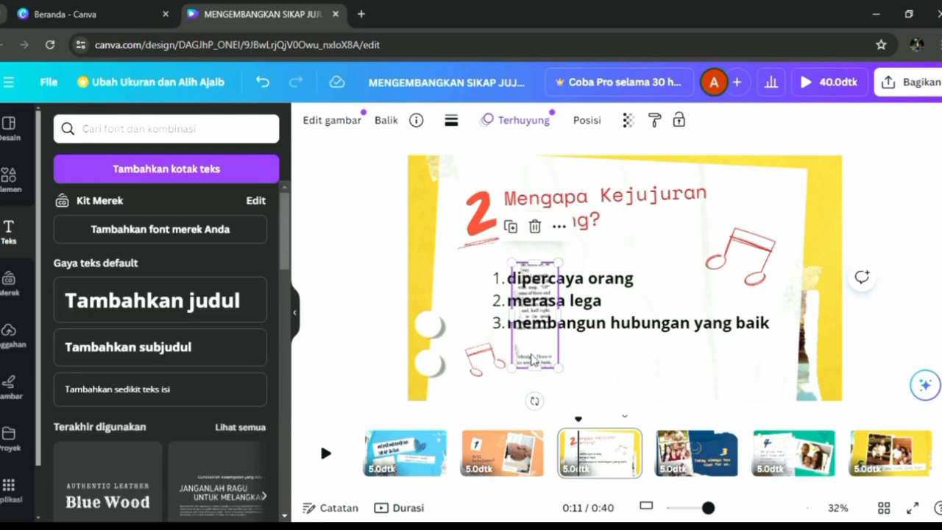
left_click(535, 226)
left_click(566, 300)
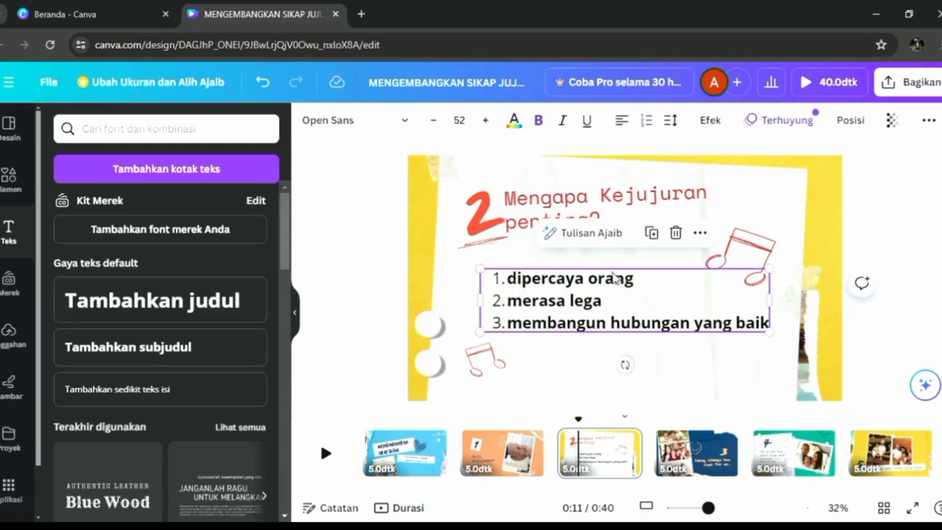
mouse_move(490, 276)
left_mouse_down()
mouse_move(490, 265)
mouse_move(492, 276)
left_mouse_up()
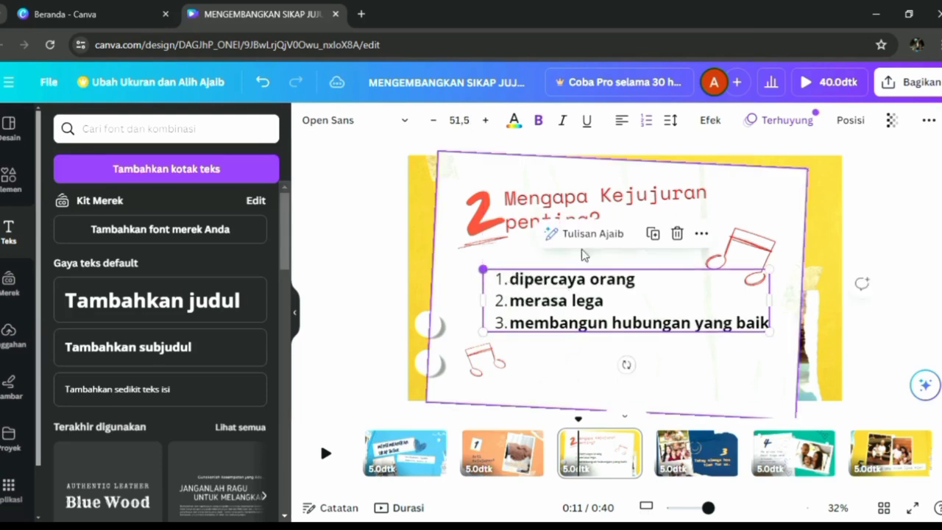
left_click_drag(767, 300, 677, 305)
mouse_move(657, 273)
left_mouse_down()
mouse_move(675, 267)
mouse_move(659, 270)
left_mouse_up()
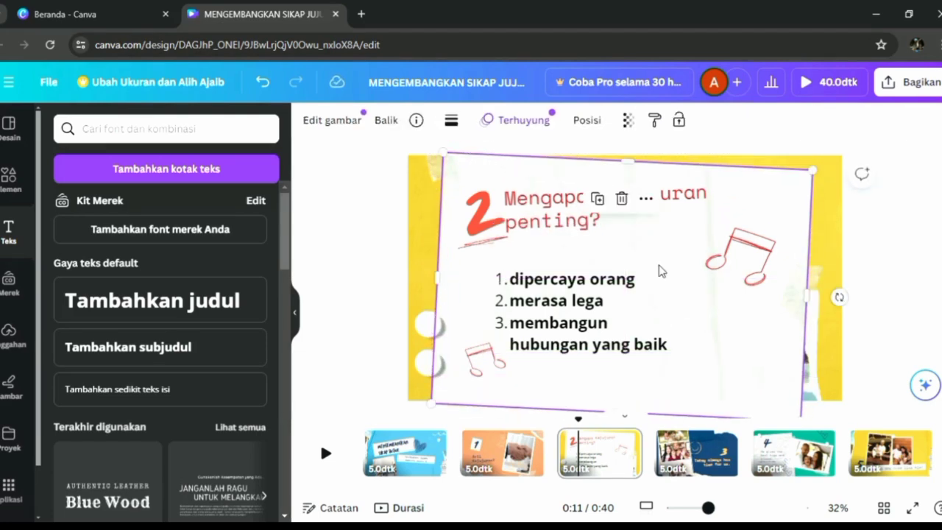
left_click_drag(624, 321, 667, 315)
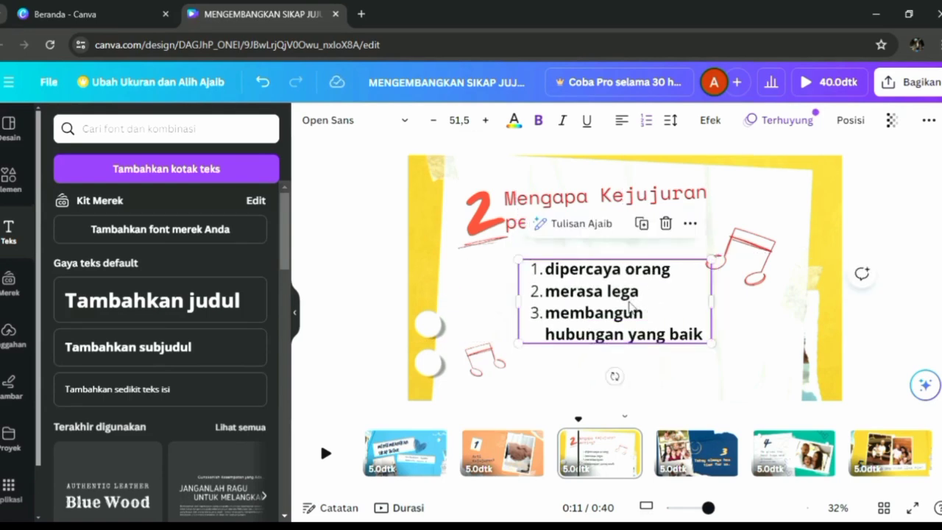
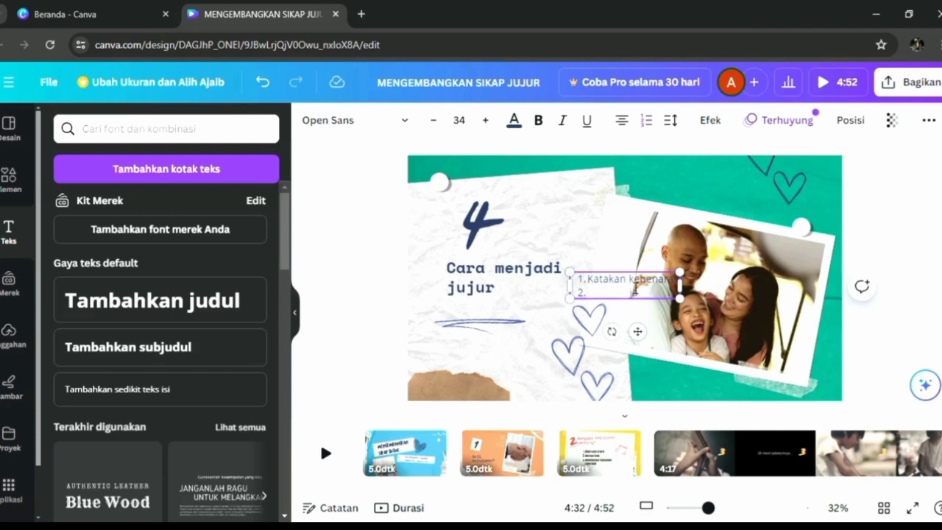
Step: Add "Jangan berbohong" and "Bersikap terbuka" as the second and third items of the list on the "Cara menjadi jujur" page
type("Jangan berbohong")
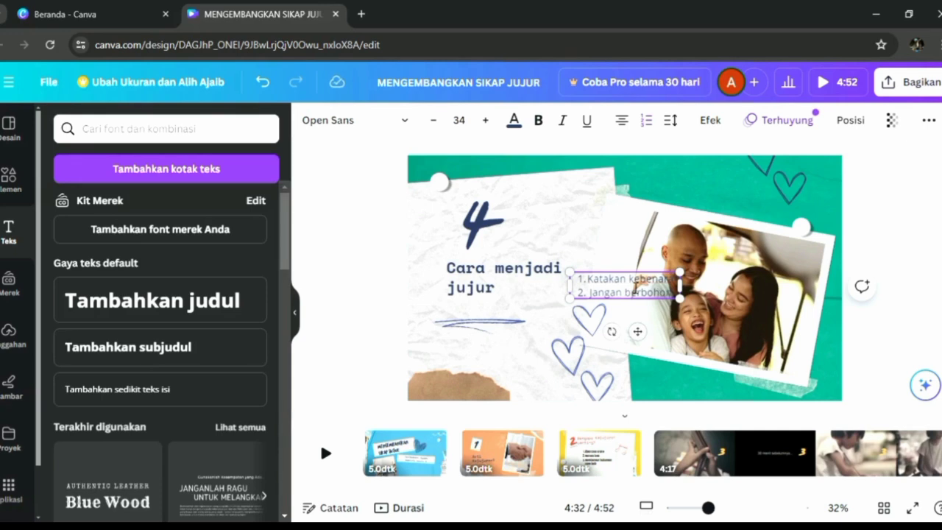
key("Return")
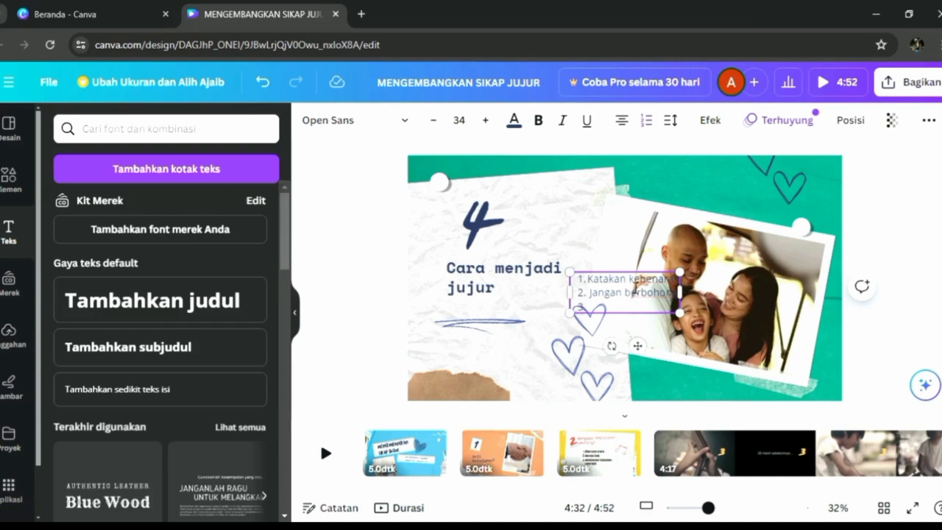
type("Bersikap terbuk")
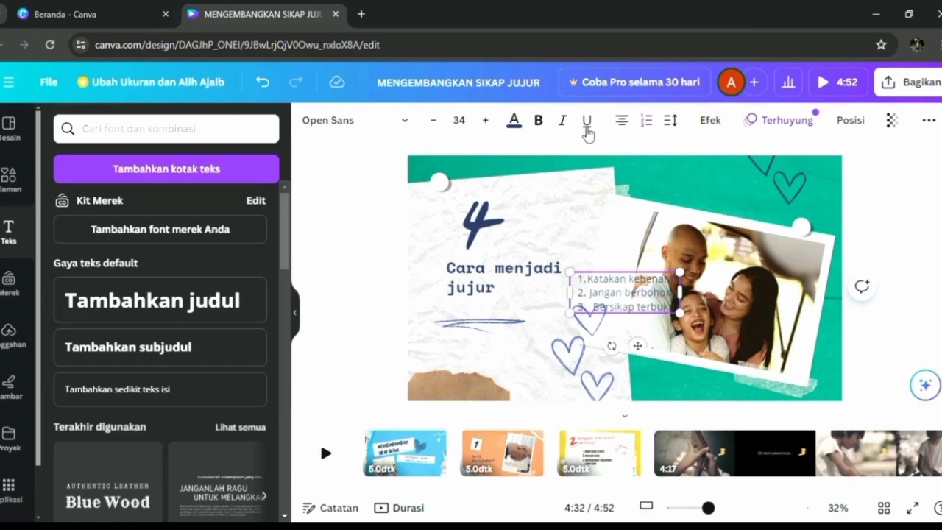
Step: Move the numbered list off the family photo onto the crumpled paper below the heading "Cara menjadi jujur"
left_click_drag(648, 308, 567, 336)
left_click_drag(619, 283, 569, 314)
left_click(662, 293)
left_click_drag(576, 291, 540, 317)
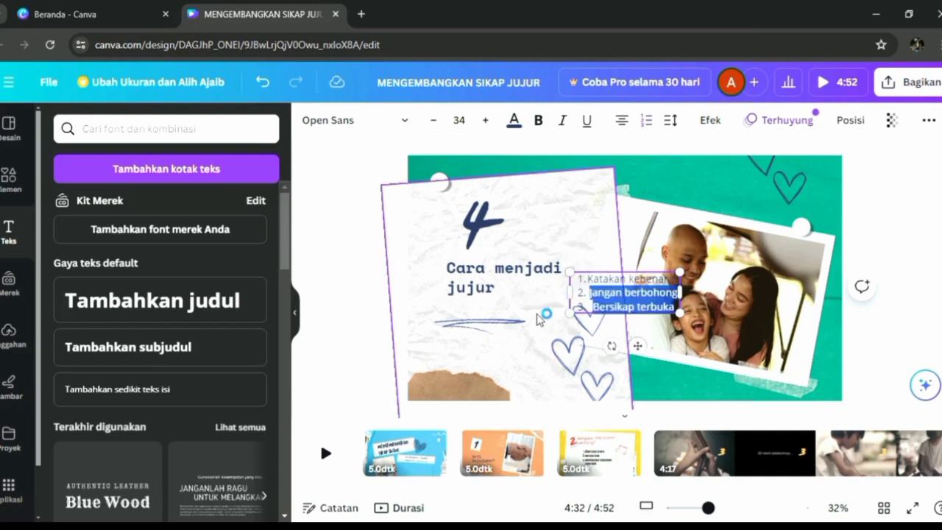
left_click(651, 280)
left_click_drag(651, 280, 608, 306)
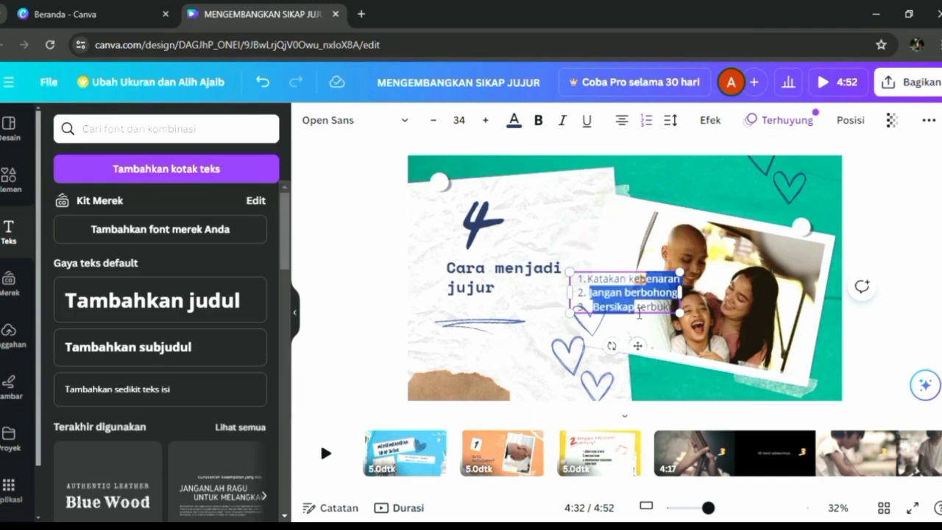
mouse_move(626, 273)
left_mouse_down()
mouse_move(585, 352)
mouse_move(630, 269)
left_mouse_up()
left_click(621, 273)
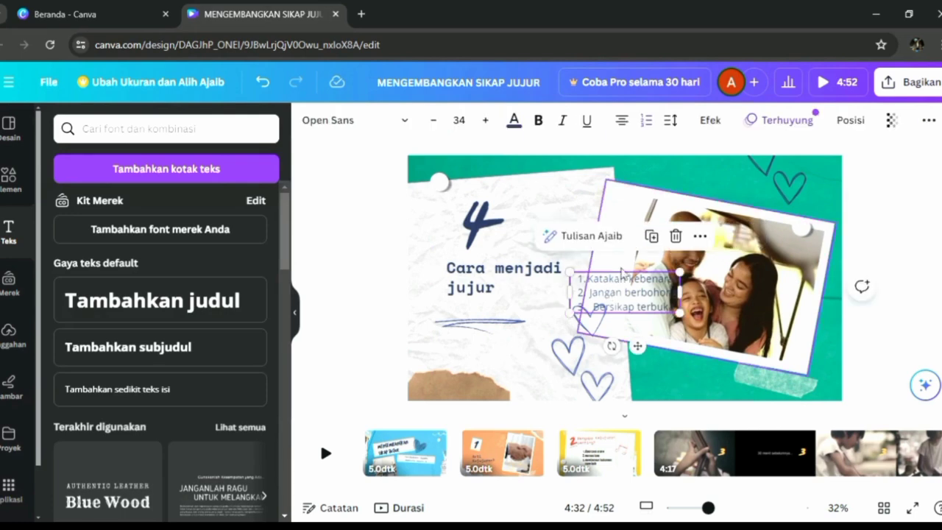
left_click_drag(621, 278, 487, 341)
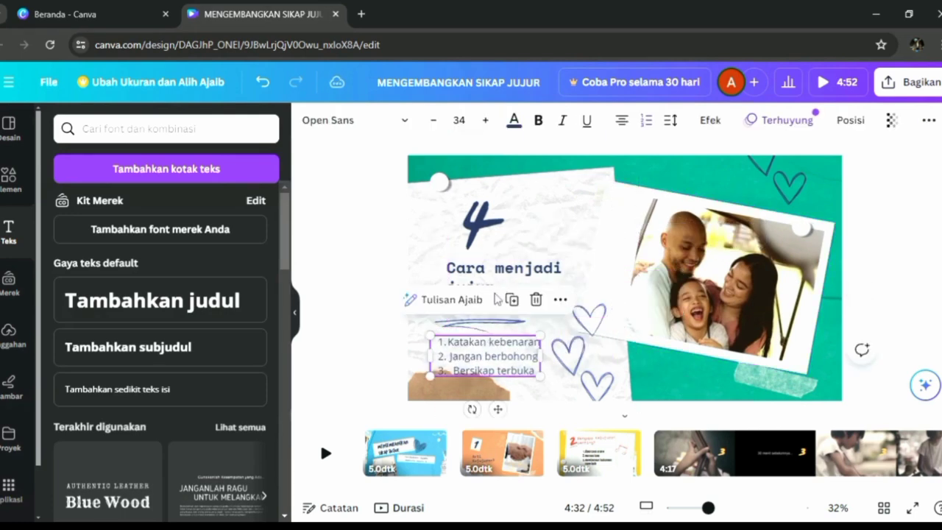
Step: Delete the blue underline scribble below the heading and move the numbered list up into its place
left_click(486, 326)
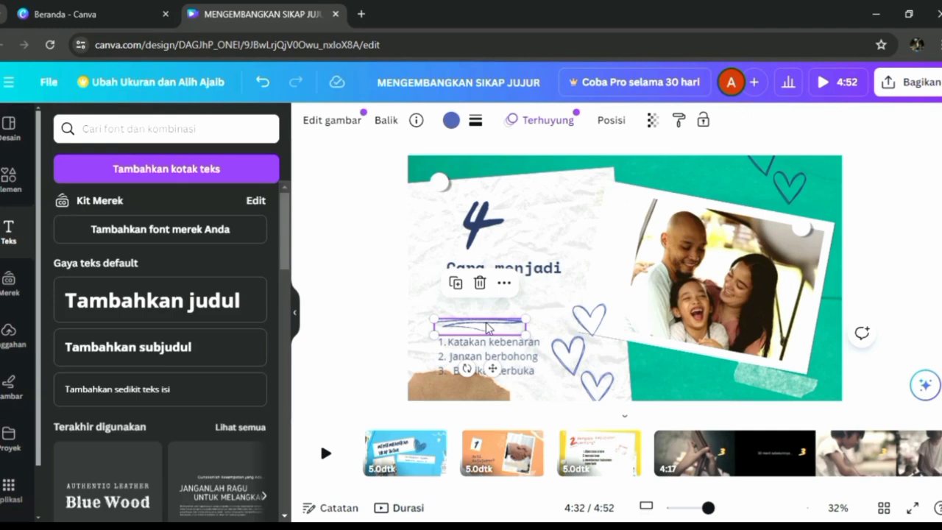
left_click(479, 282)
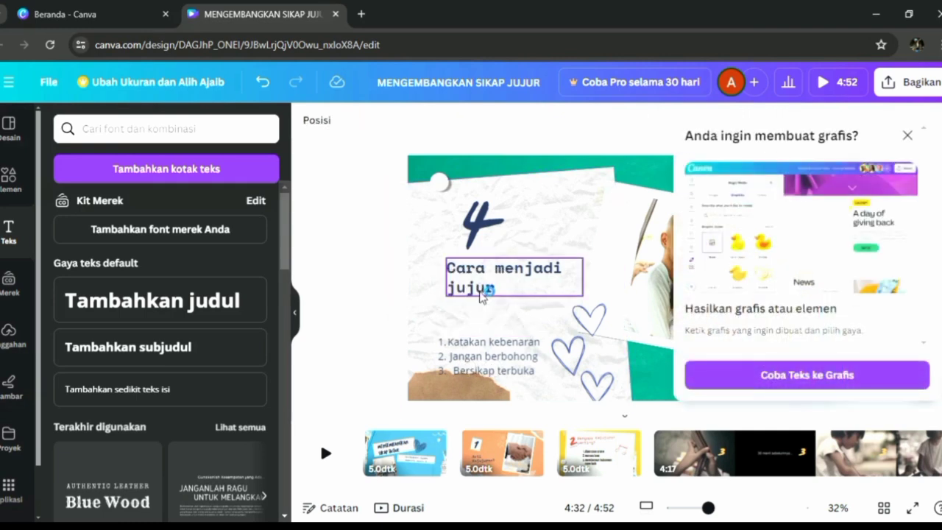
left_click(478, 370)
left_click_drag(481, 363, 486, 339)
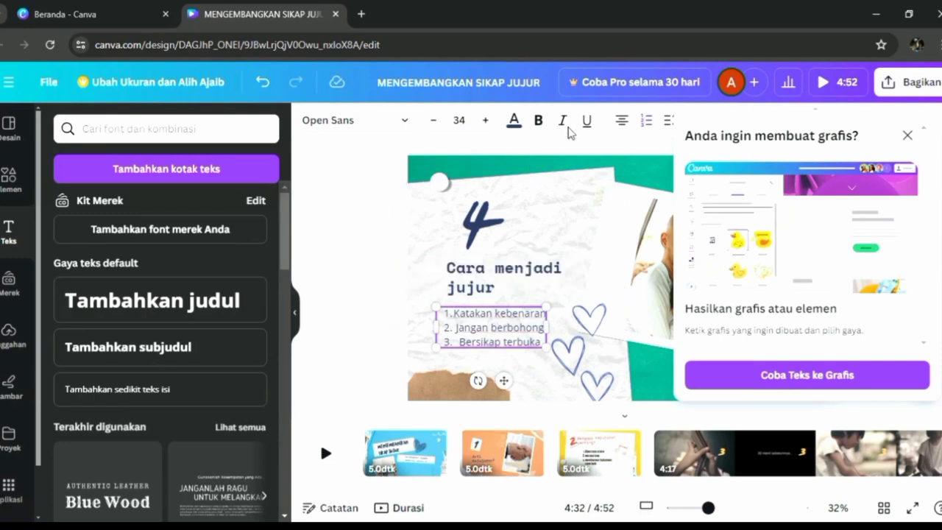
Step: Remove the extra spacing before "Jangan berbohong" and "Bersikap terbuka" so both items line up with the first one
left_click(622, 121)
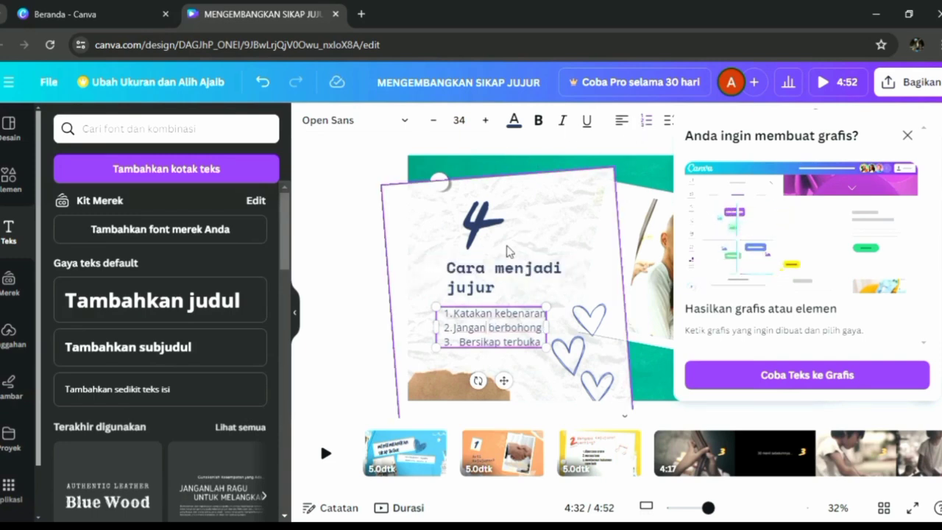
key("BackSpace")
key("BackSpace")
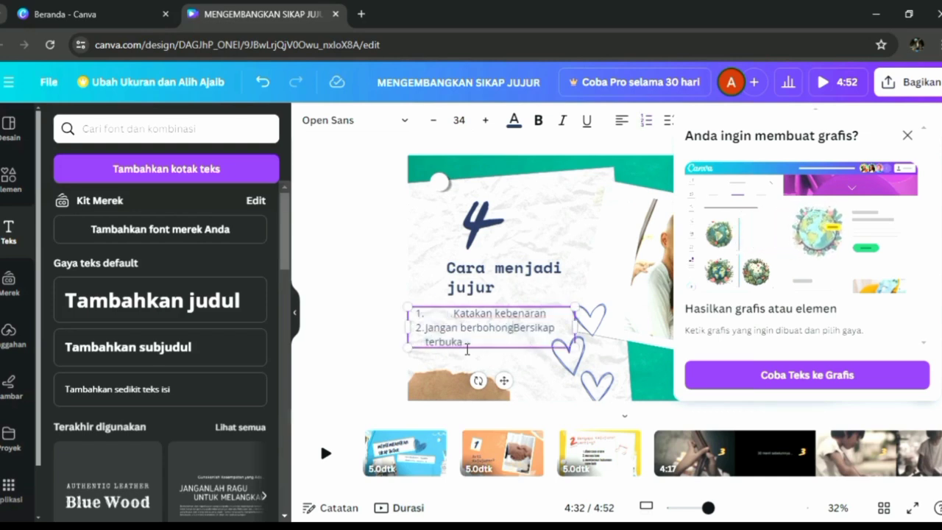
key("Return")
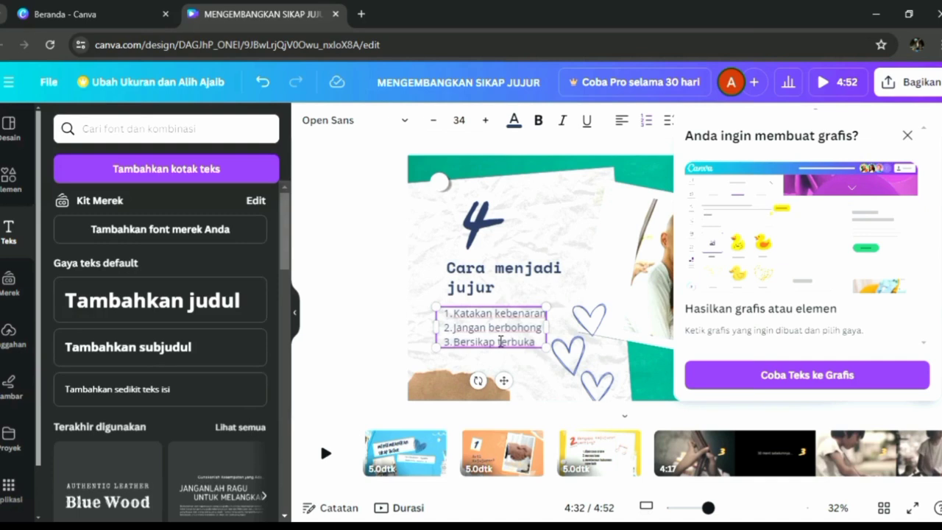
Step: Make all three items of the numbered list bold and dismiss the suggestion for generating graphics
key("ctrl+a")
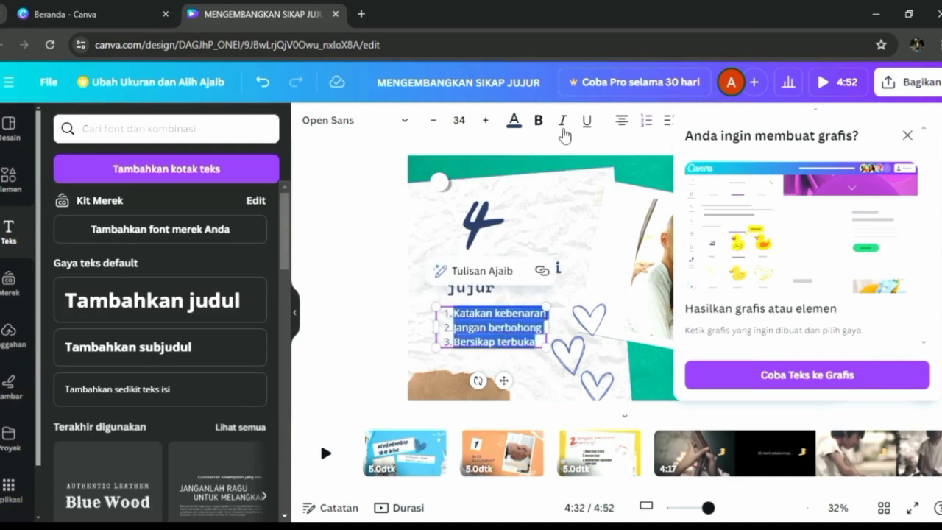
left_click(537, 124)
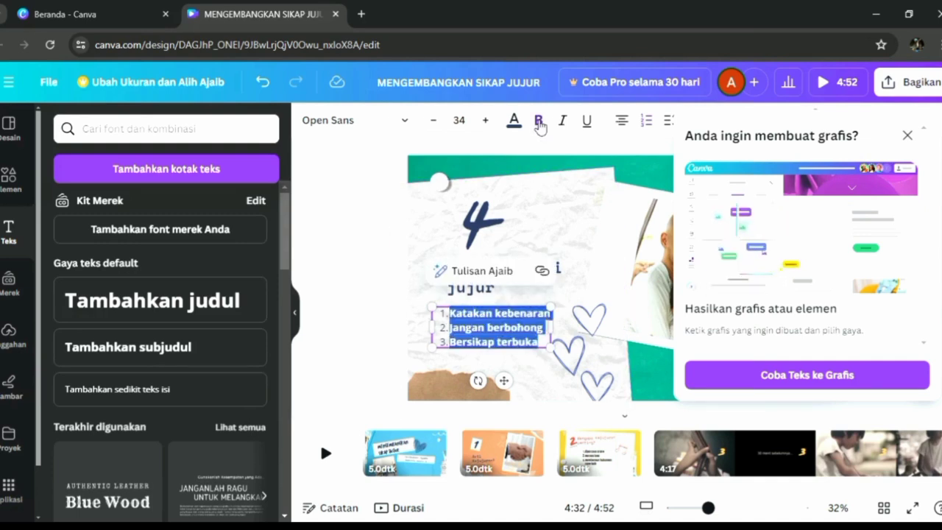
left_click(560, 243)
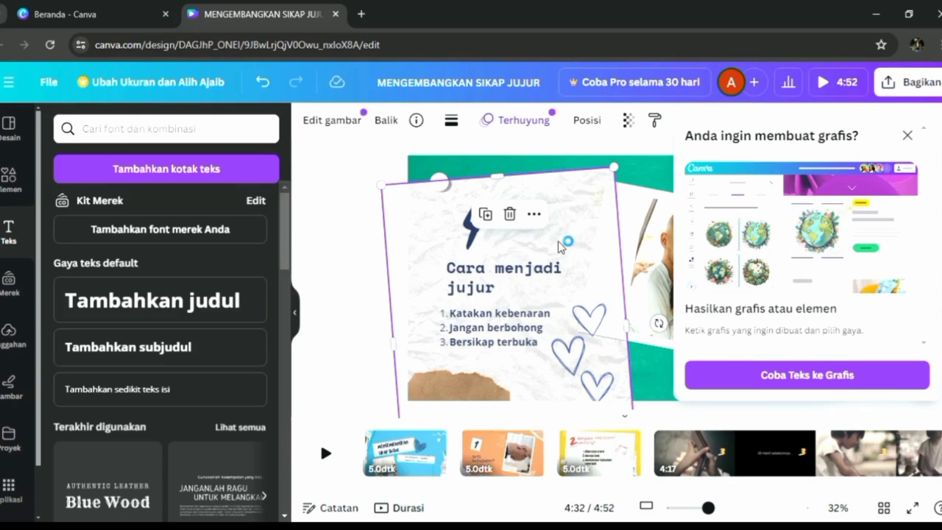
left_click(638, 188)
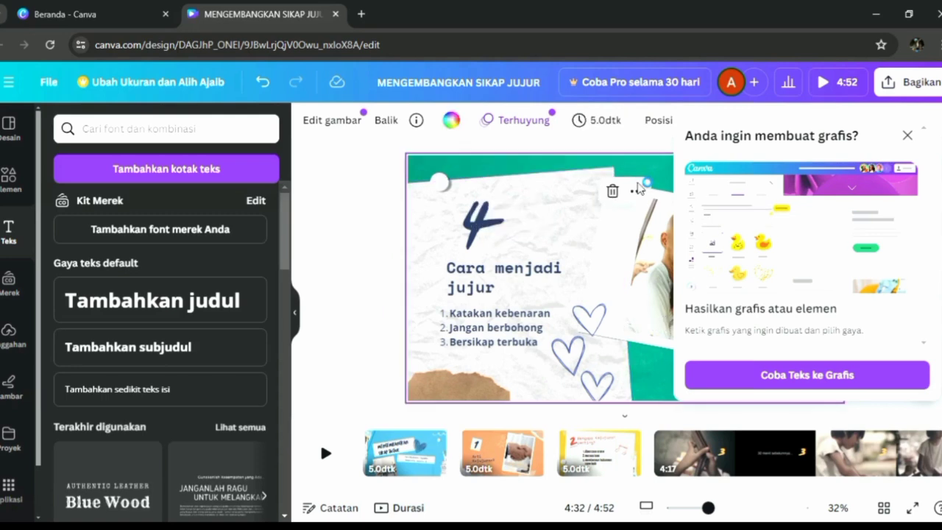
left_click(909, 139)
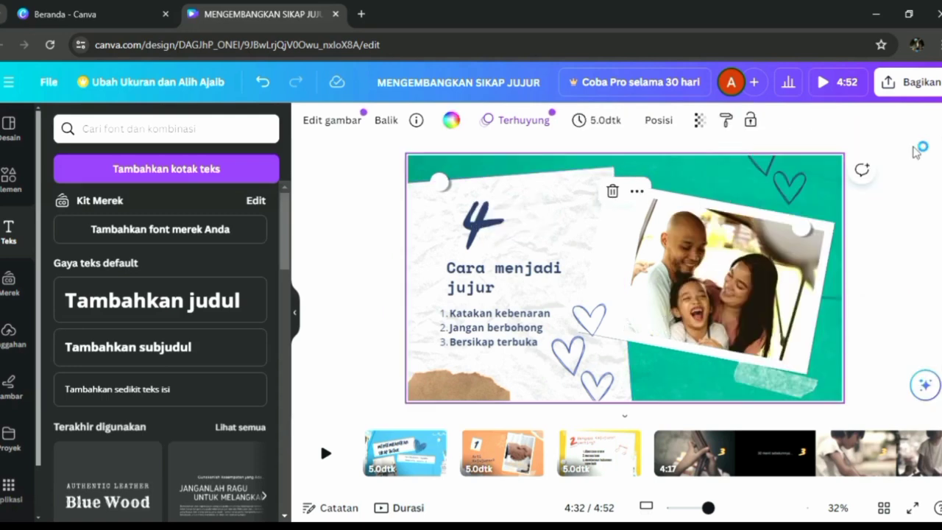
Step: Go to page 6, "There's no one else like him!", and delete its yellow background
left_click(909, 256)
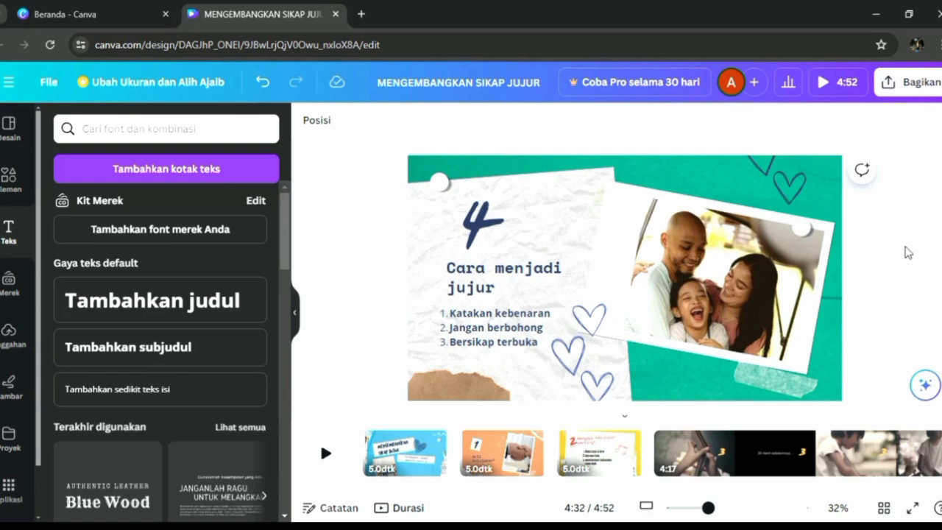
scroll(908, 252, "down", 1)
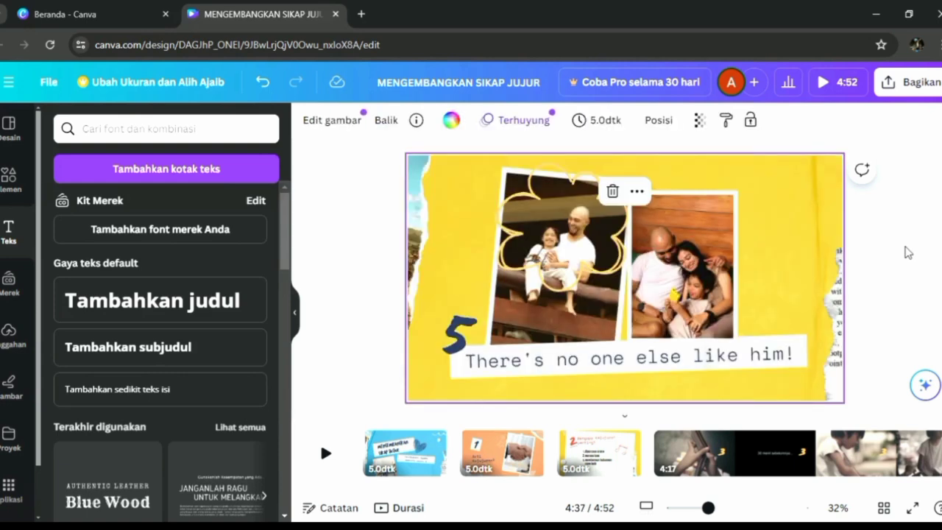
key("Delete")
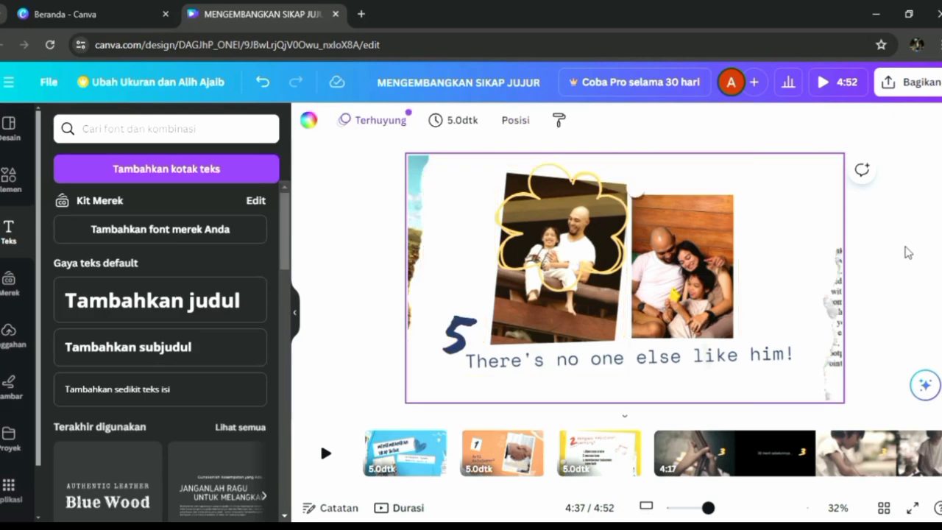
Step: Review the finished pages by opening page 3, the video page 4 and the title page from the timeline
left_click(594, 457)
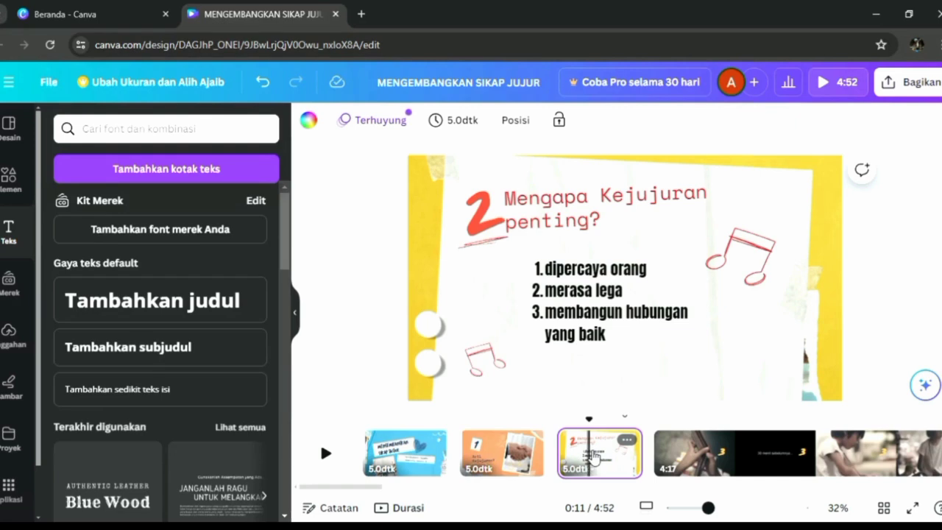
left_click(534, 461)
left_click(583, 464)
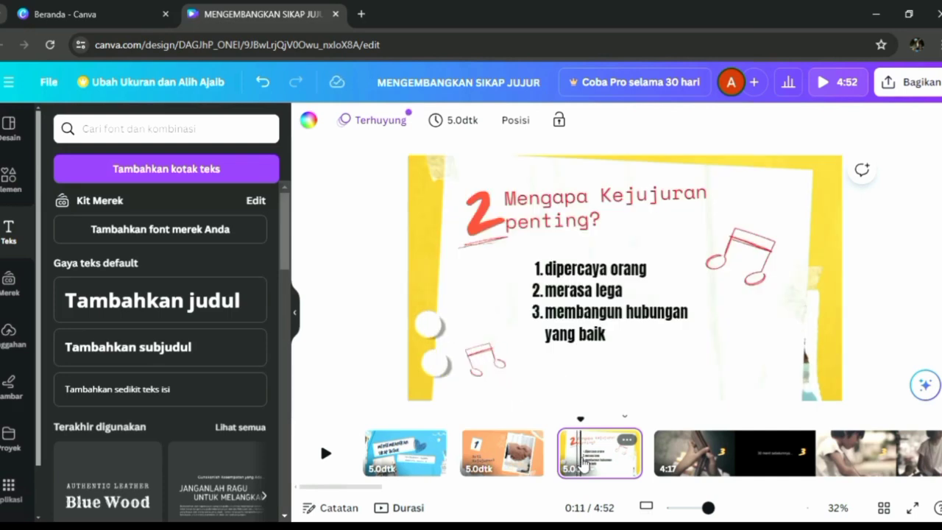
left_click(696, 454)
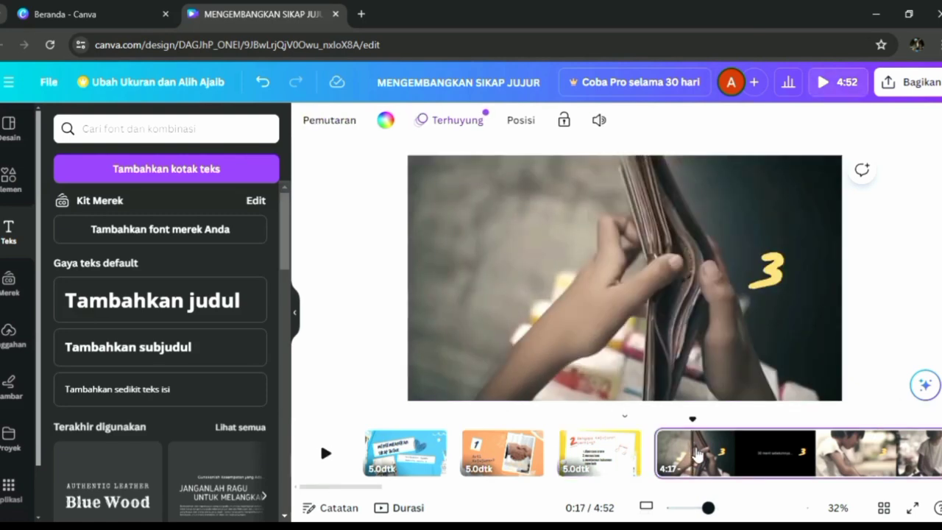
left_click(415, 460)
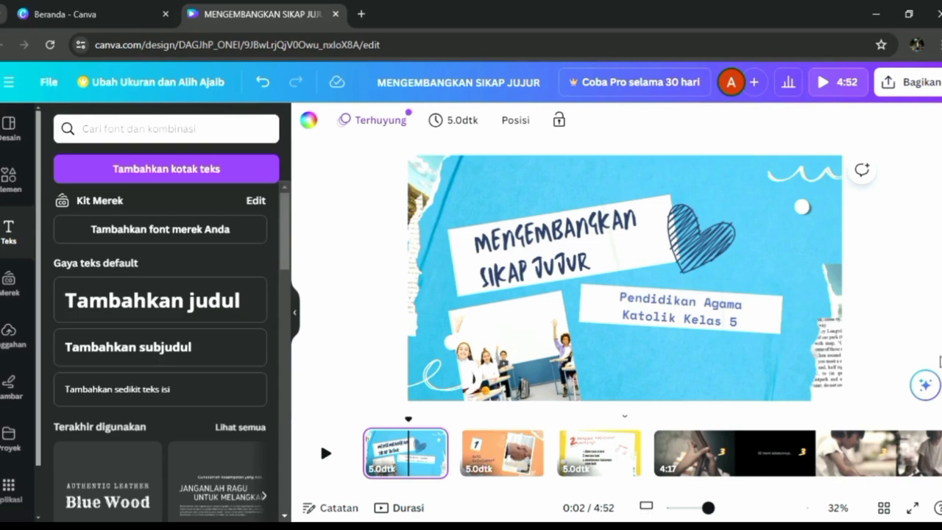
mouse_move(710, 512)
left_mouse_down()
mouse_move(730, 511)
mouse_move(714, 513)
left_mouse_up()
left_click(910, 253)
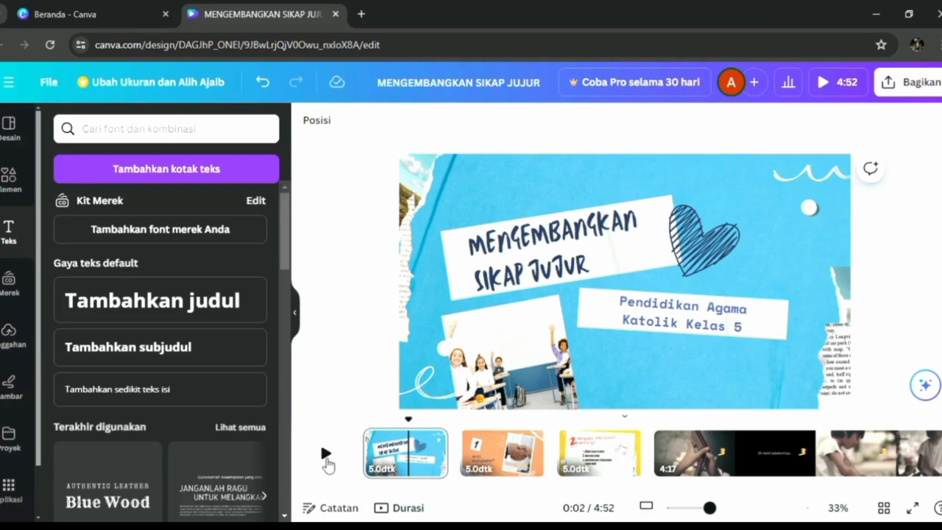
Step: Preview the video from page 1 to page 3, pause it, and show the pages as numbered thumbnails instead of durations
left_click(328, 459)
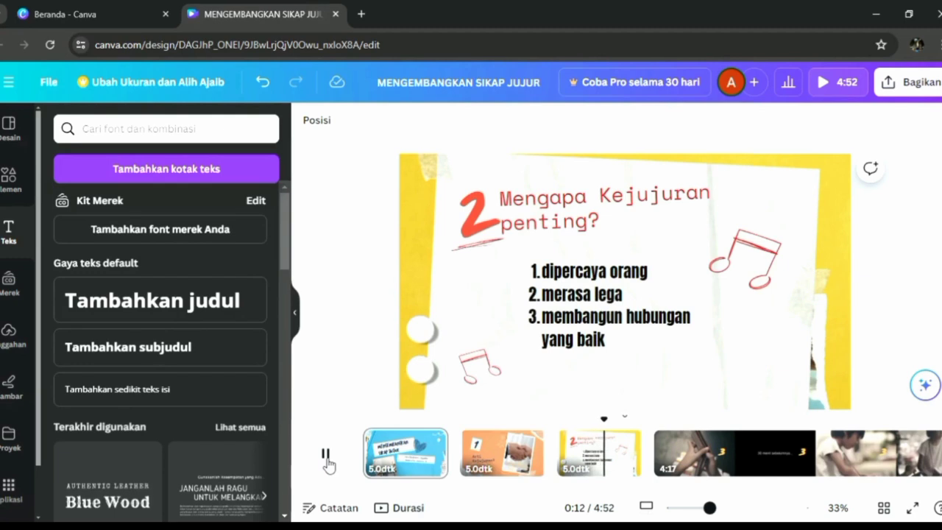
left_click(327, 459)
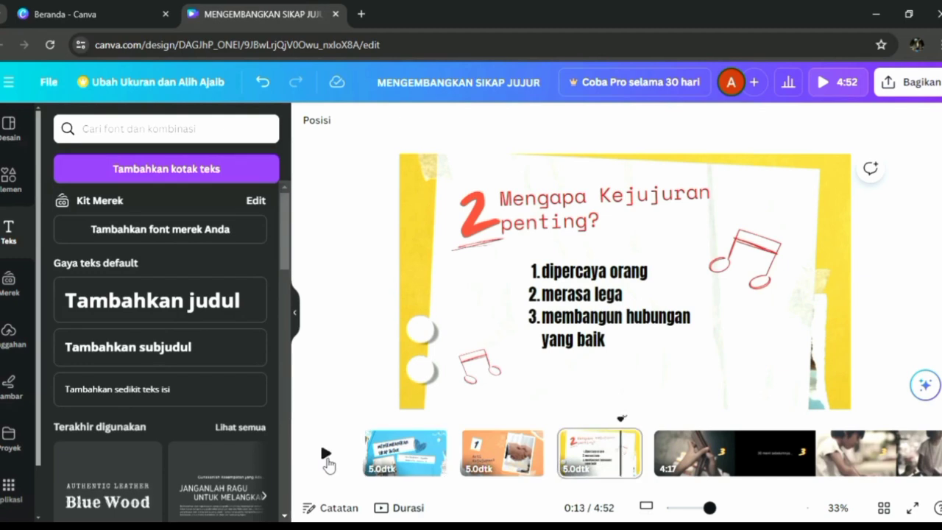
left_click(383, 510)
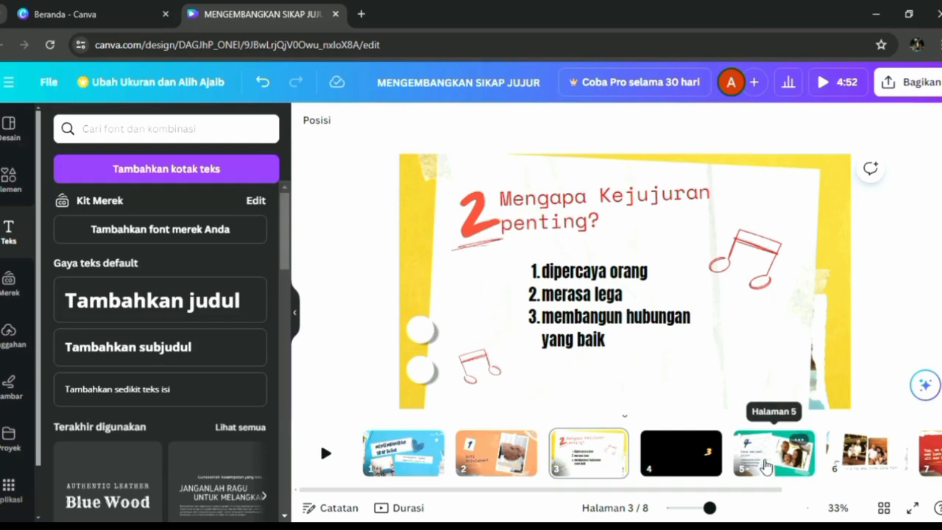
Step: Delete the three leftover template pages after page 5, "Cara menjadi jujur", and undo the extra deletion of page 5 itself
left_click(765, 465)
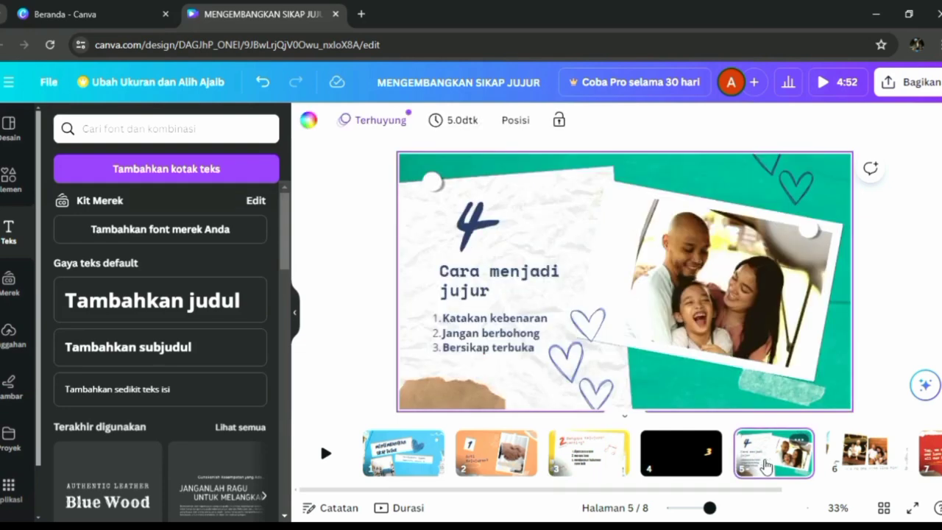
left_click(848, 454)
key("Delete")
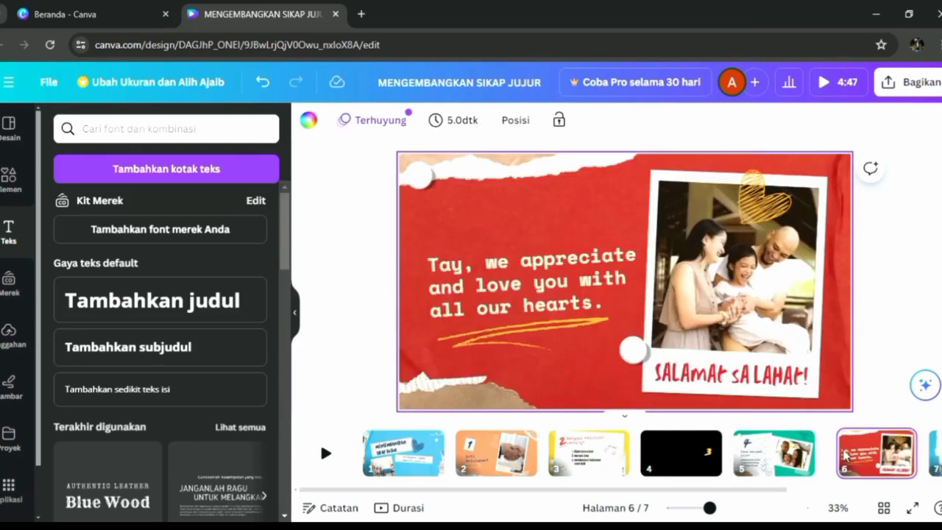
key("Delete")
key("Delete")
key("Delete")
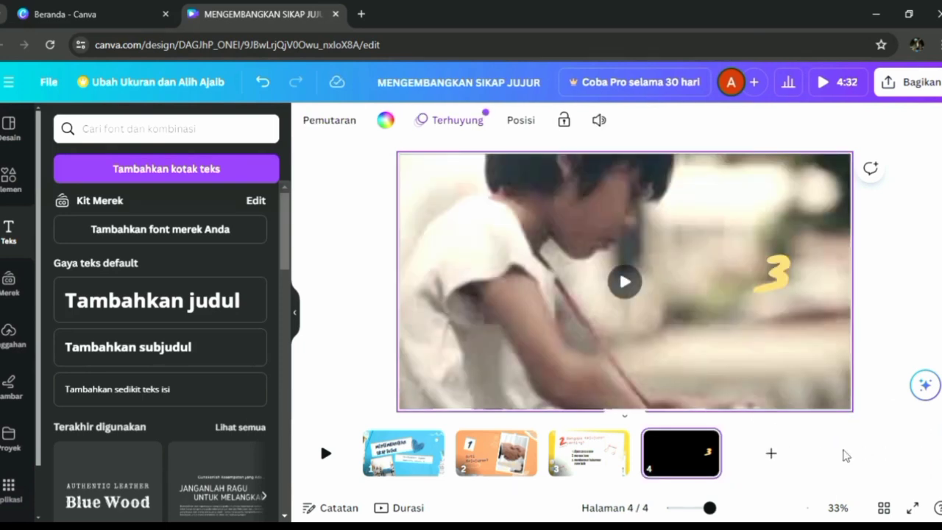
key("ctrl+z")
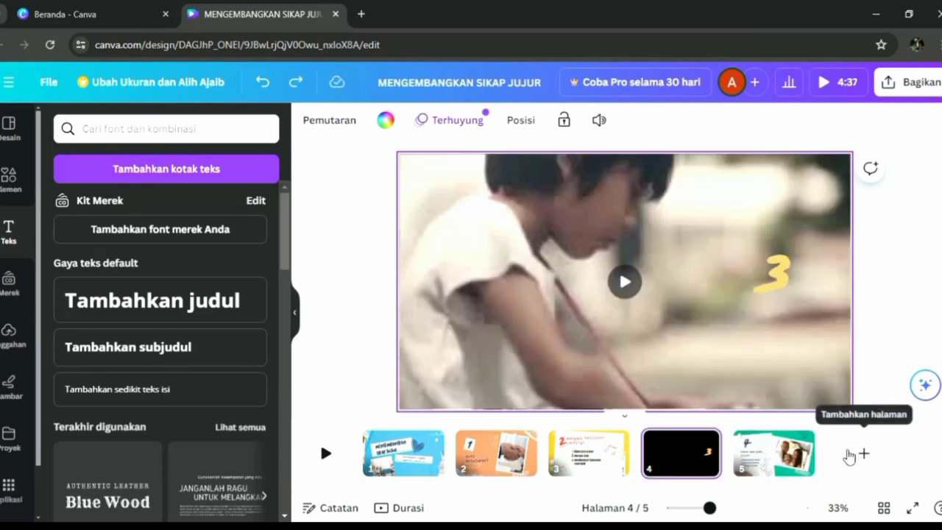
left_click(939, 264)
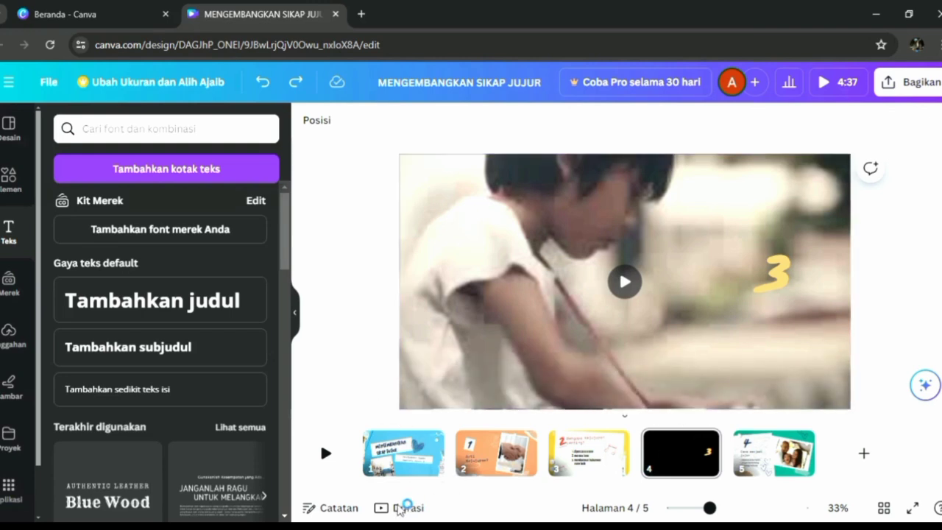
Step: Show the page durations in the timeline and preview the whole video
left_click(8, 130)
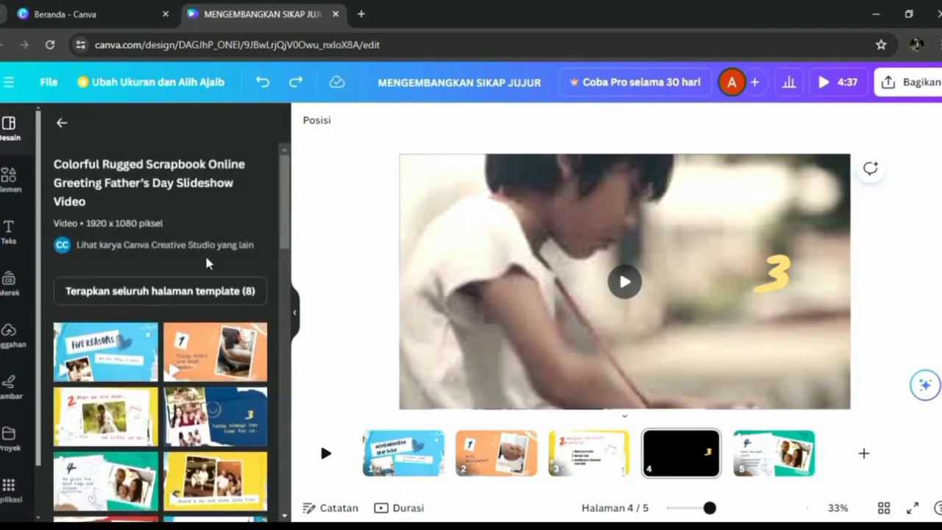
left_click(390, 507)
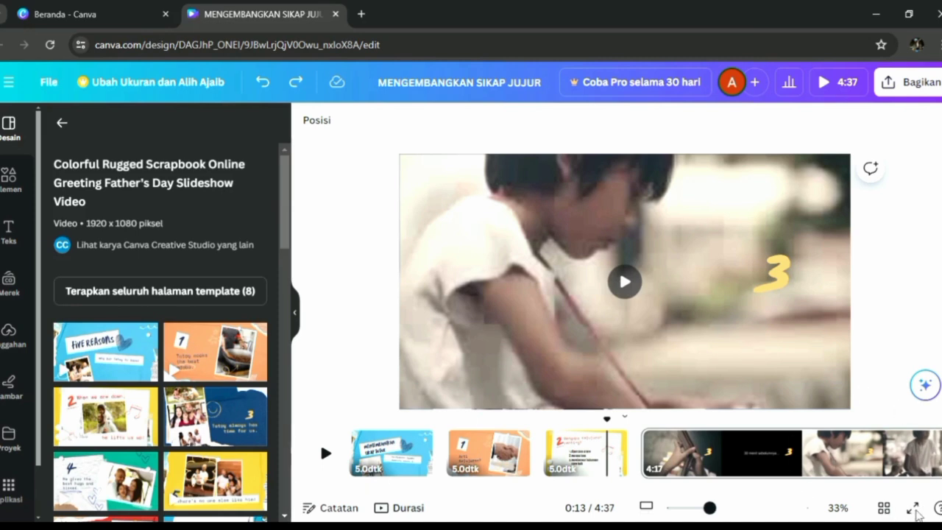
left_click(829, 83)
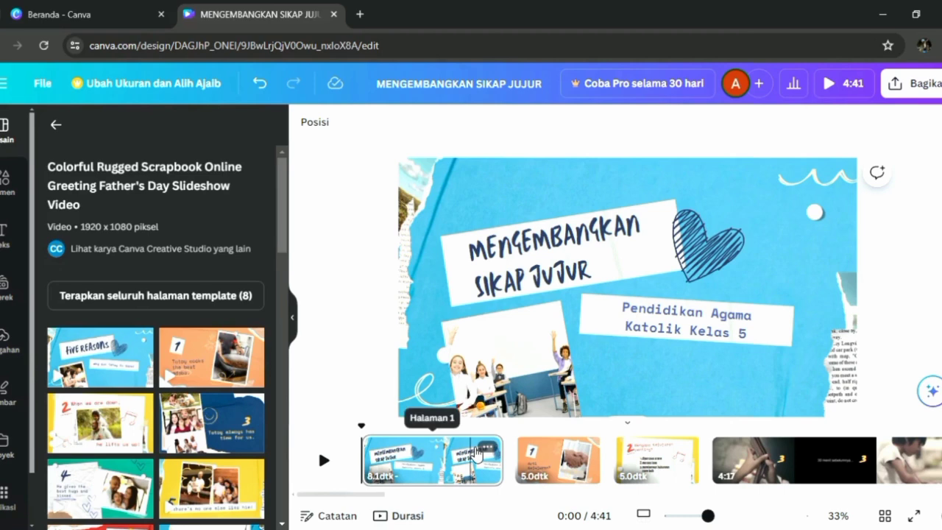
left_click(7, 235)
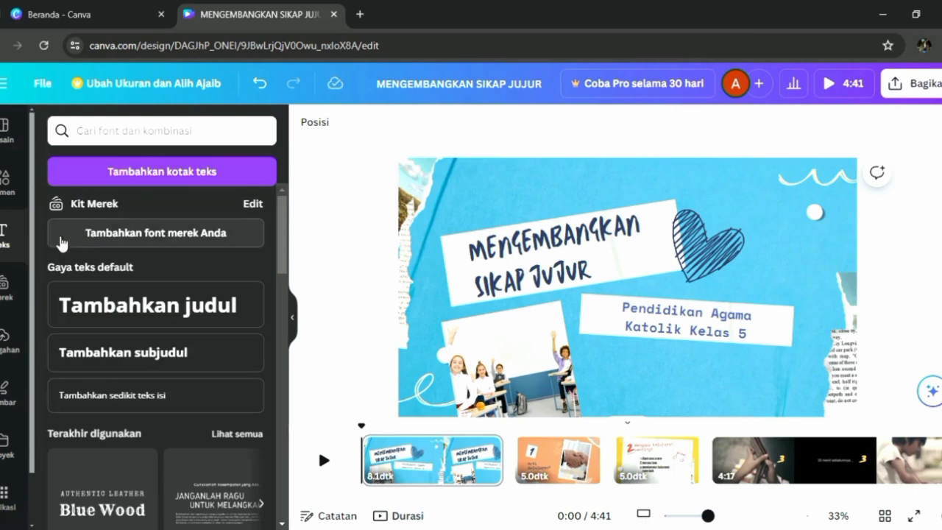
left_click(9, 338)
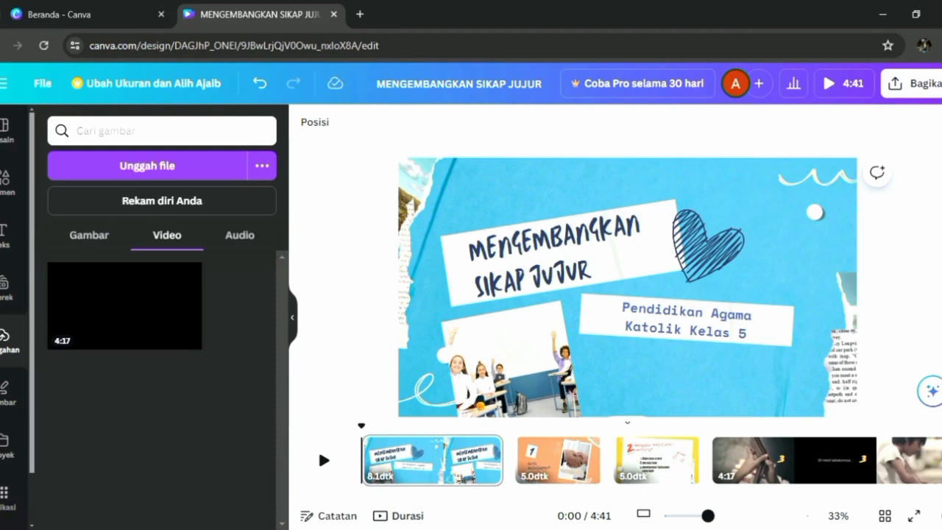
scroll(627, 282, "down", 1)
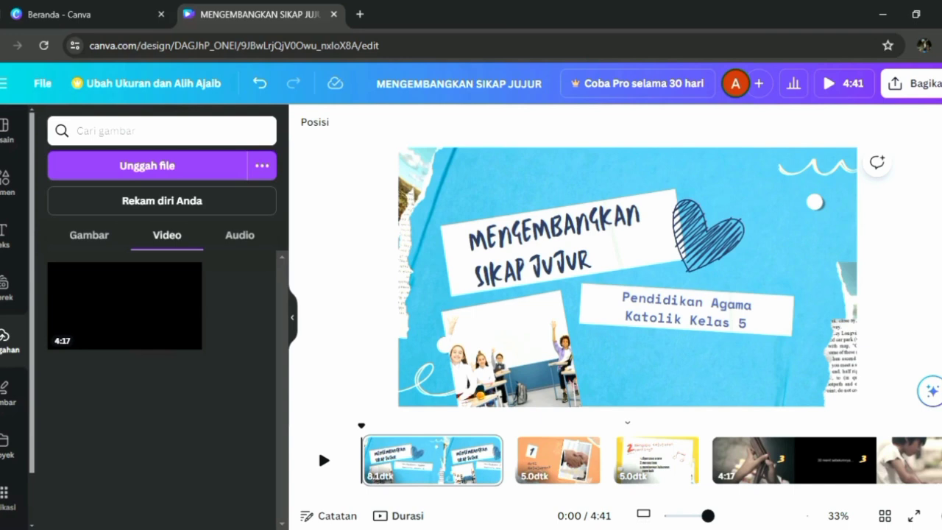
scroll(673, 381, "up", 1)
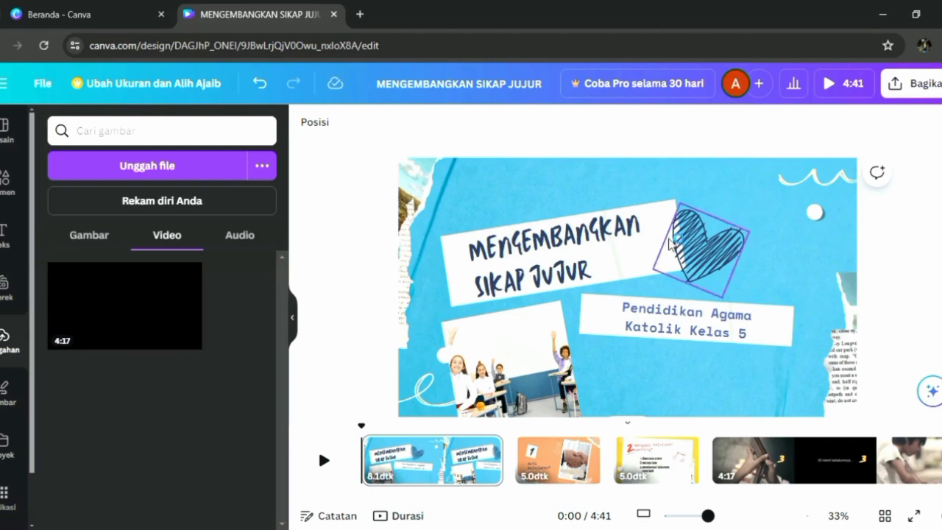
Step: Download all five pages of the design as an MP4 video
left_click(922, 87)
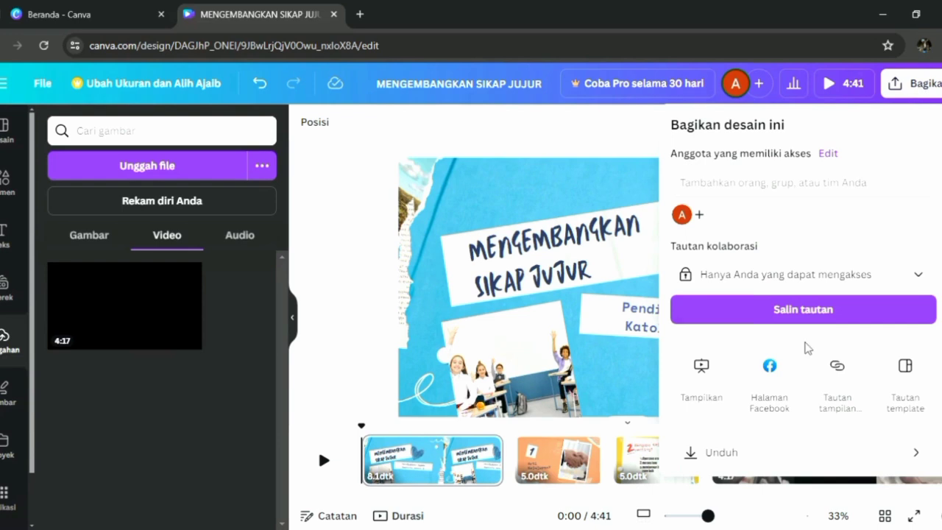
left_click(712, 456)
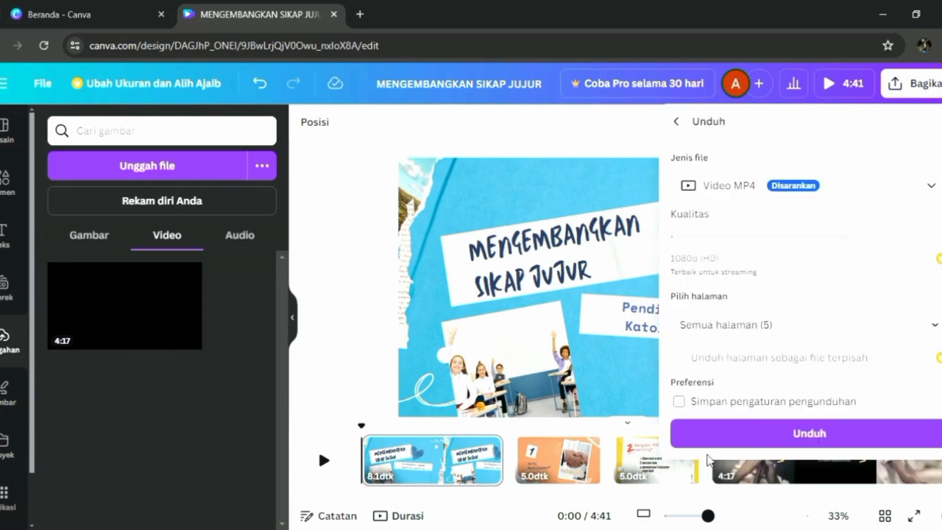
left_click(740, 434)
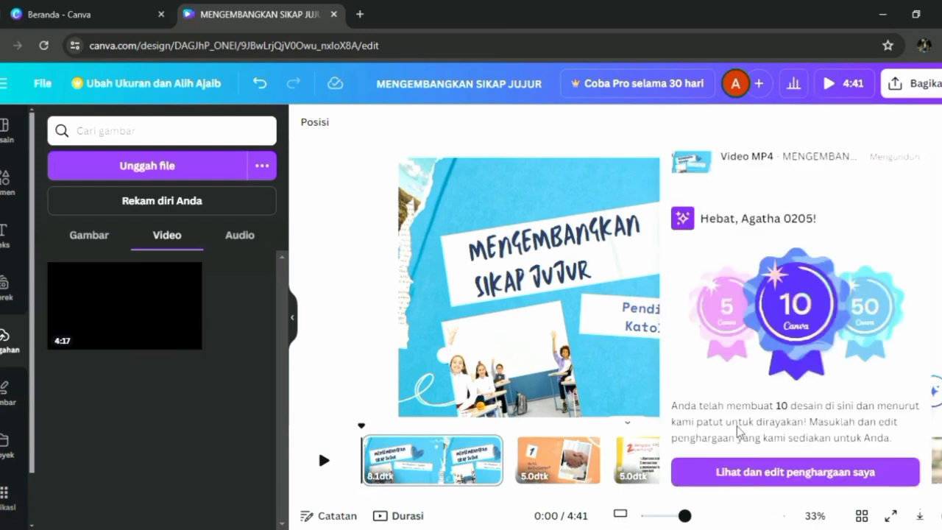